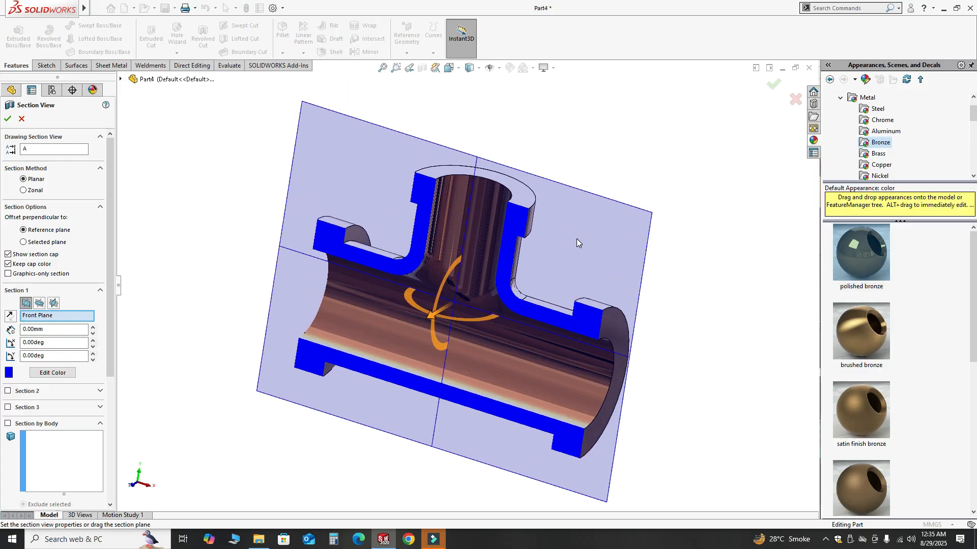
pyautogui.moveTo(436, 319); pyautogui.dragTo(361, 310)
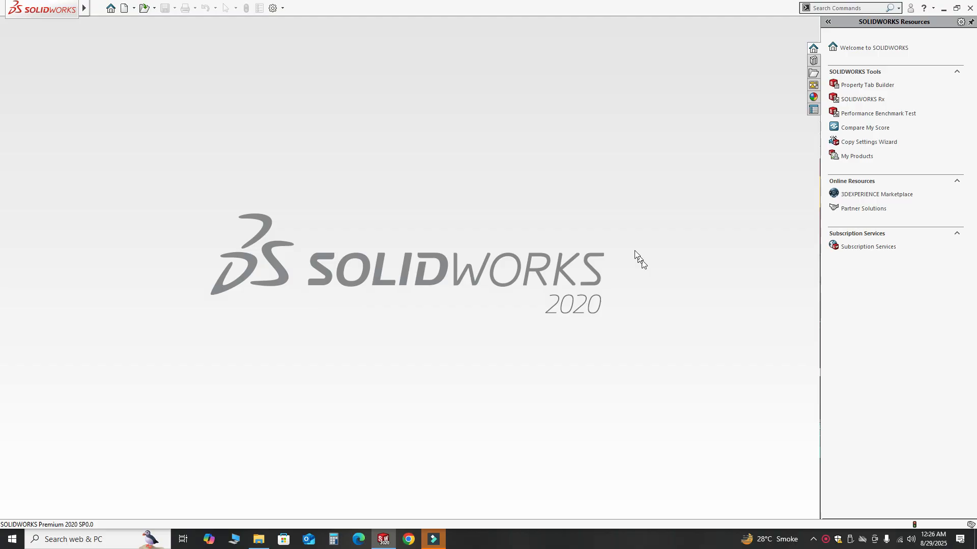
# Create a new part document and set its background scene to Plain White
pyautogui.click(130, 12)
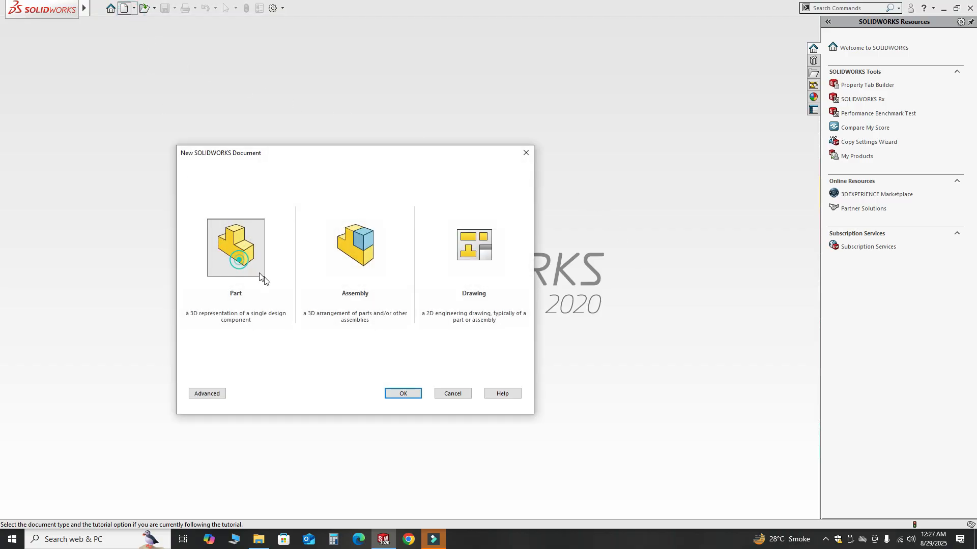
pyautogui.click(396, 398)
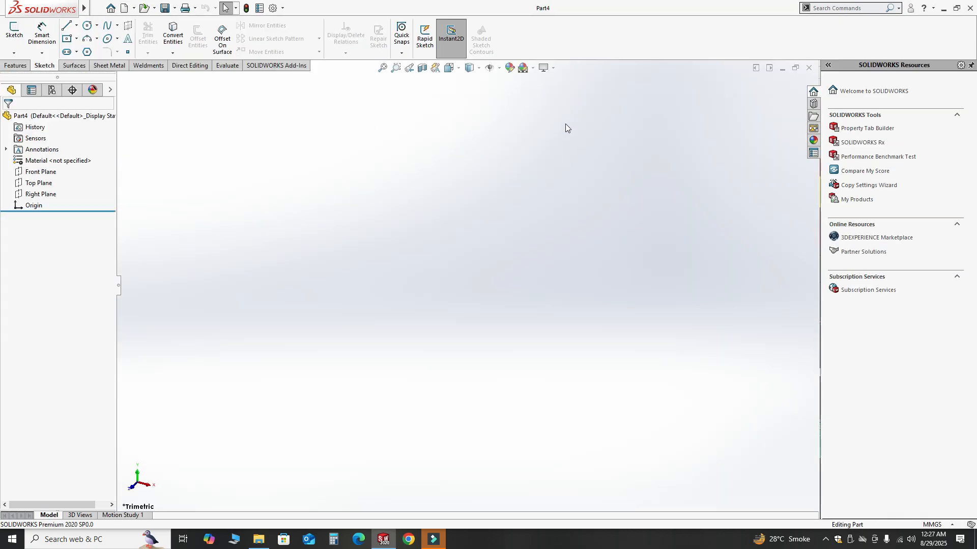
pyautogui.click(531, 68)
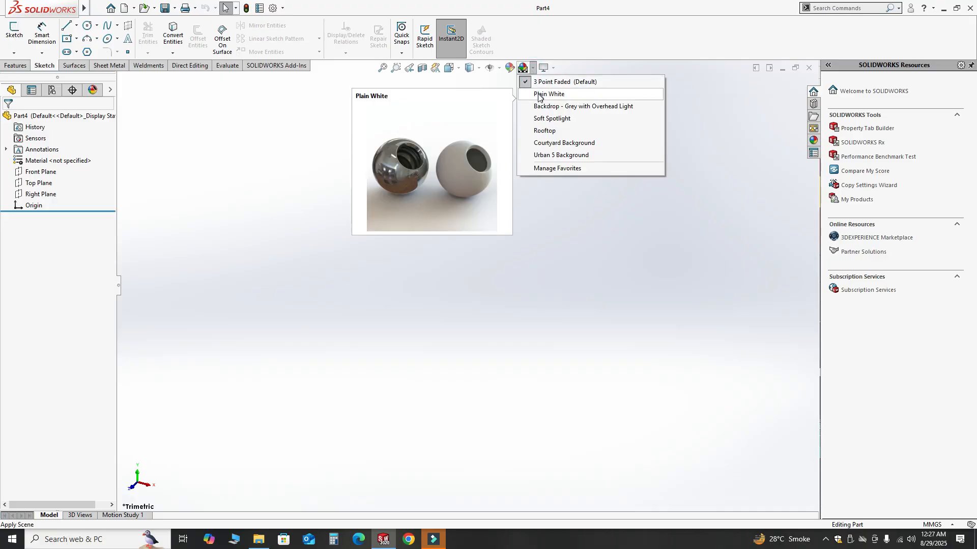
pyautogui.click(539, 94)
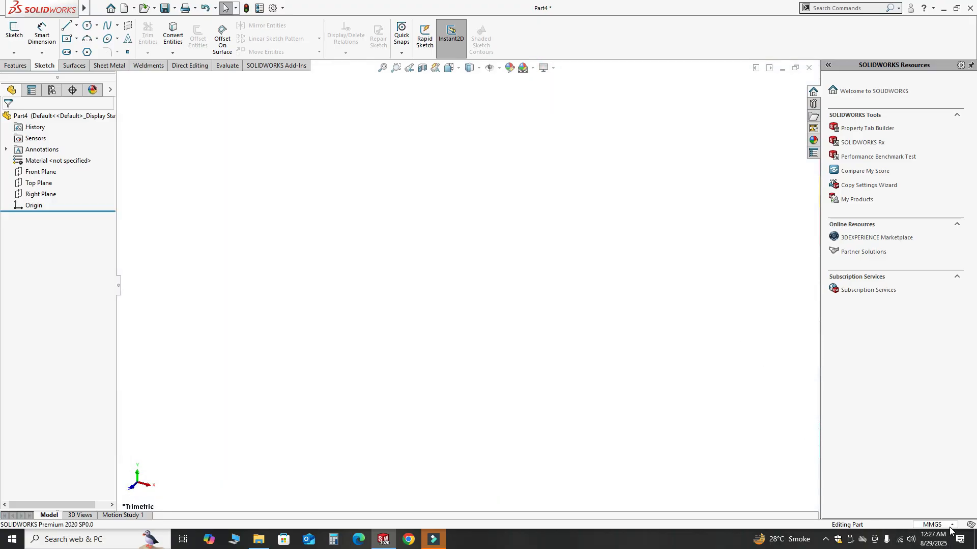
pyautogui.click(934, 525)
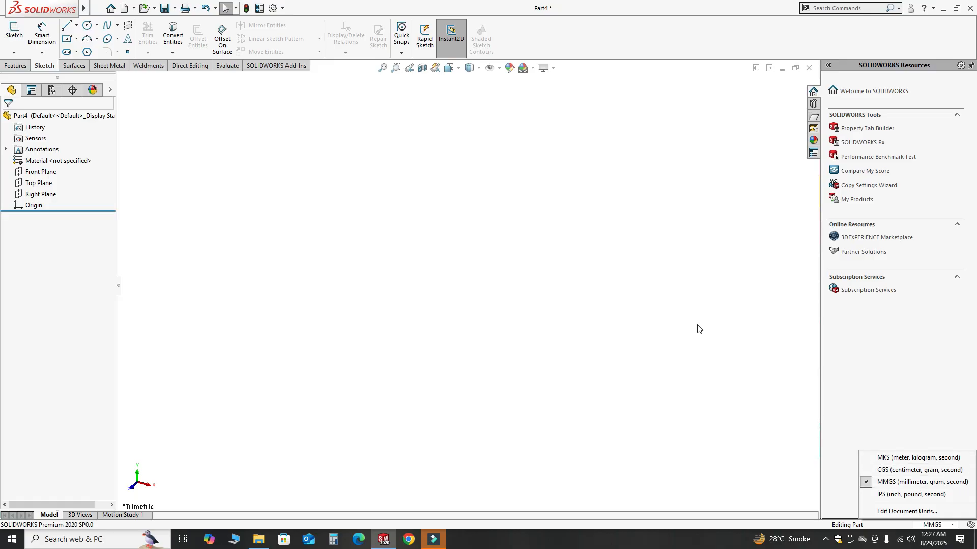
pyautogui.click(679, 289)
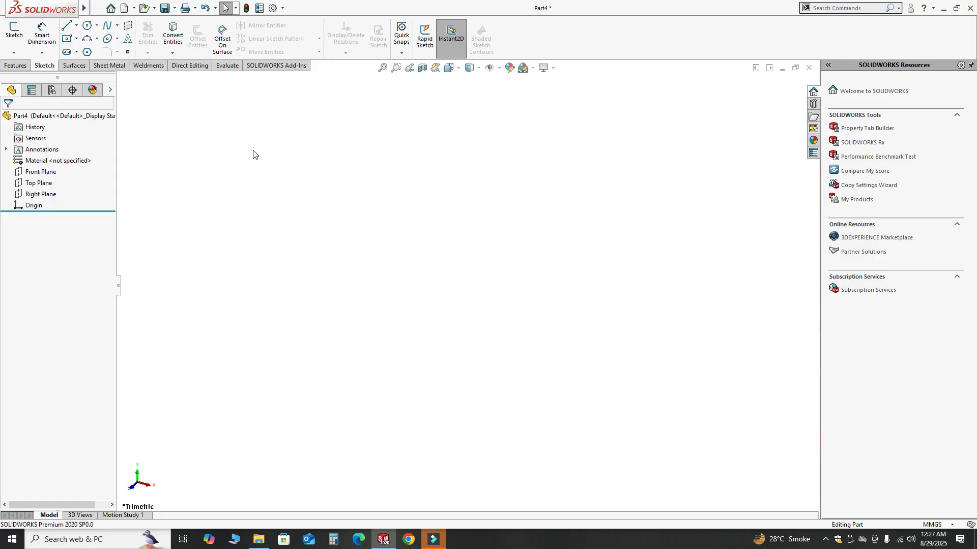
# Start a sketch on the Front Plane and draw a horizontal midpoint line about 102 mm long, centred on the origin
pyautogui.click(53, 173)
pyautogui.click(62, 153)
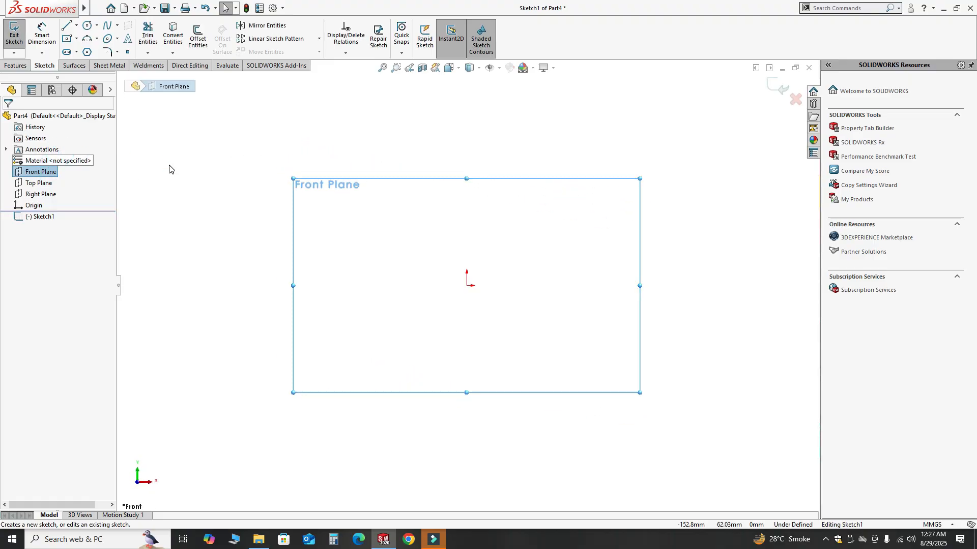
pyautogui.click(76, 26)
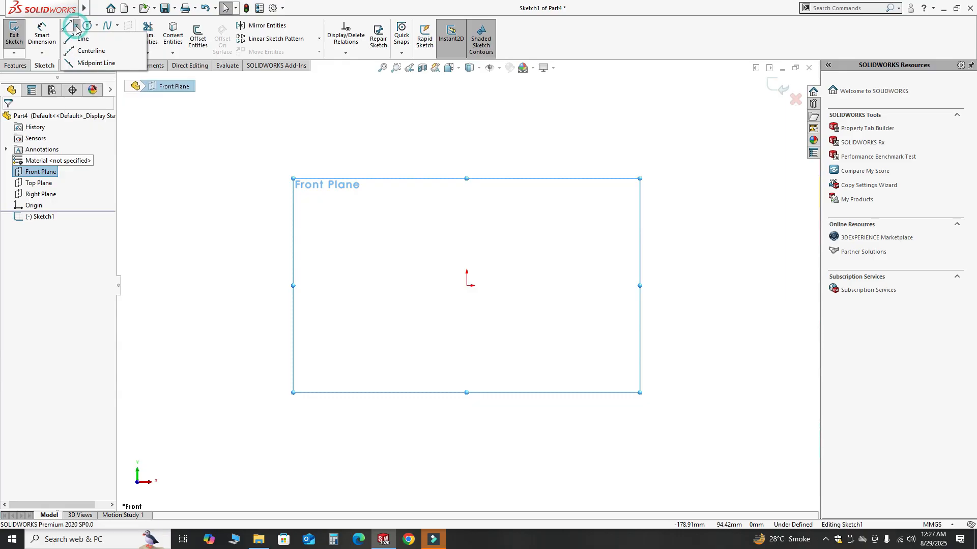
pyautogui.click(91, 64)
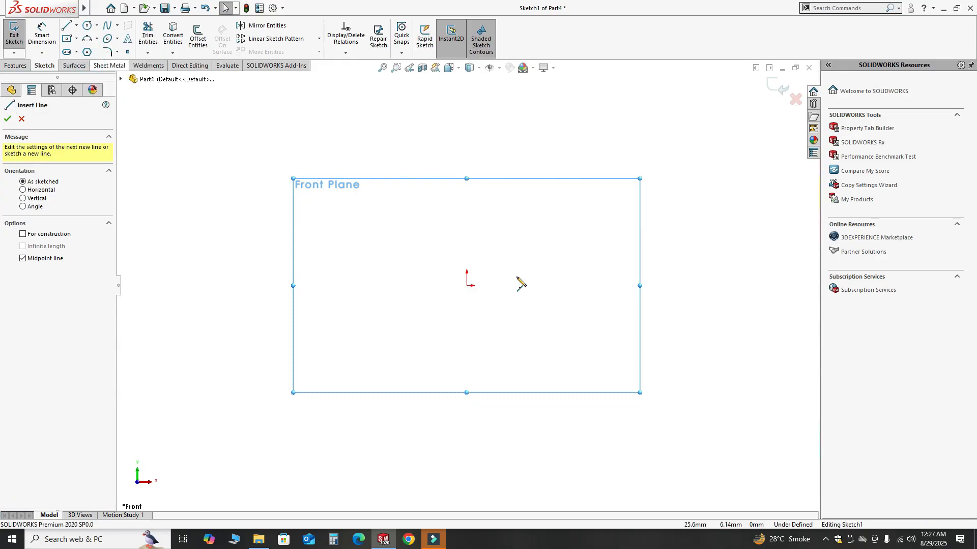
pyautogui.click(466, 286)
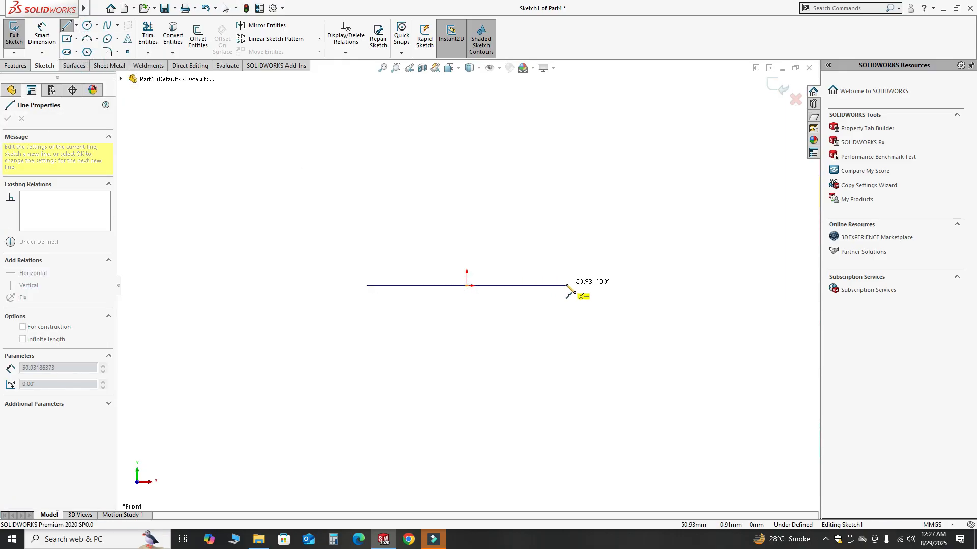
pyautogui.click(566, 286)
pyautogui.press('Escape')
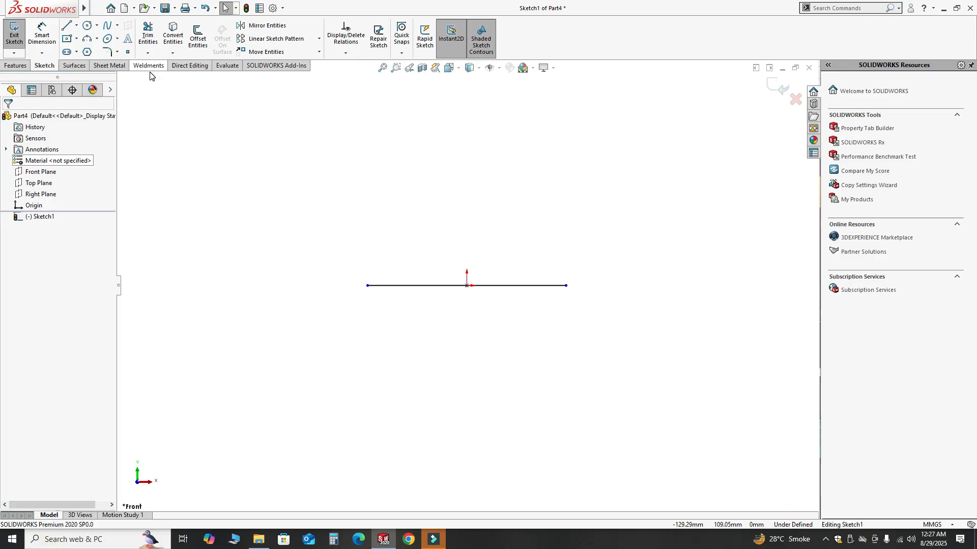
# Draw a vertical line about 48 mm long upward from the origin
pyautogui.click(69, 27)
pyautogui.click(466, 285)
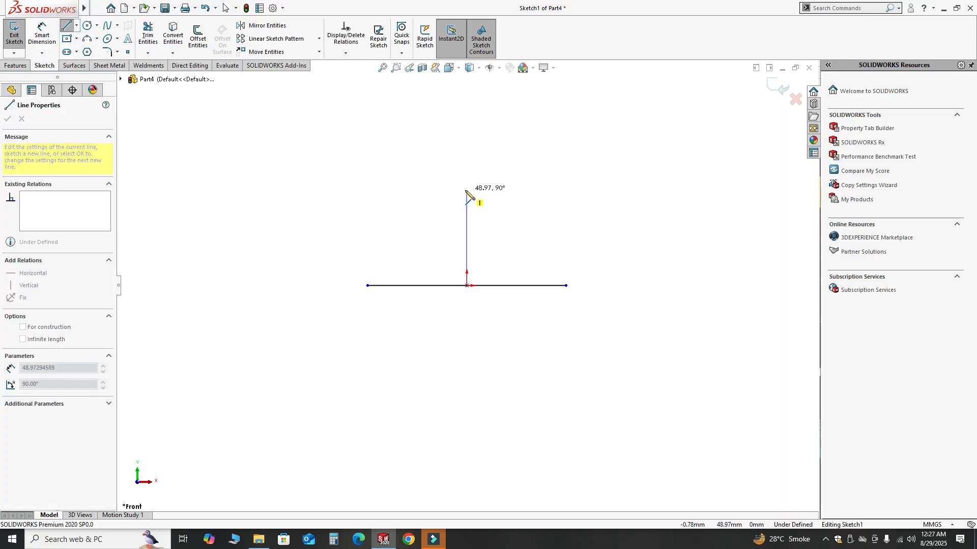
pyautogui.click(466, 191)
pyautogui.press('Escape')
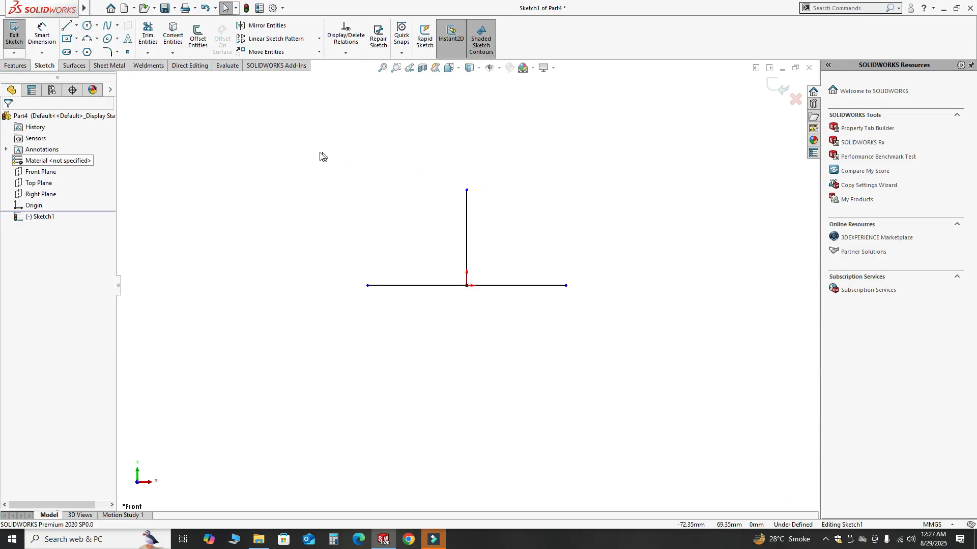
# Dimension the horizontal line's full length to 100 mm
pyautogui.click(41, 36)
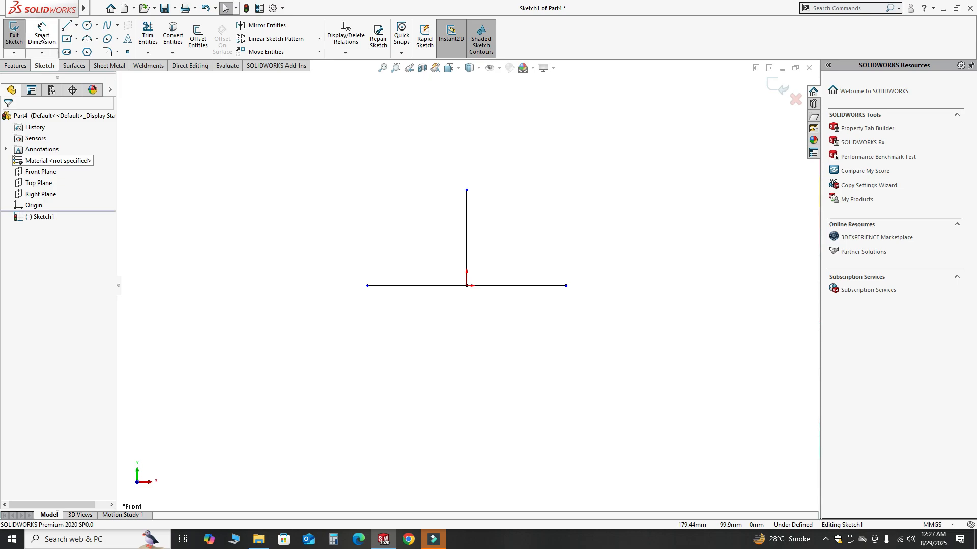
pyautogui.click(405, 285)
pyautogui.click(421, 322)
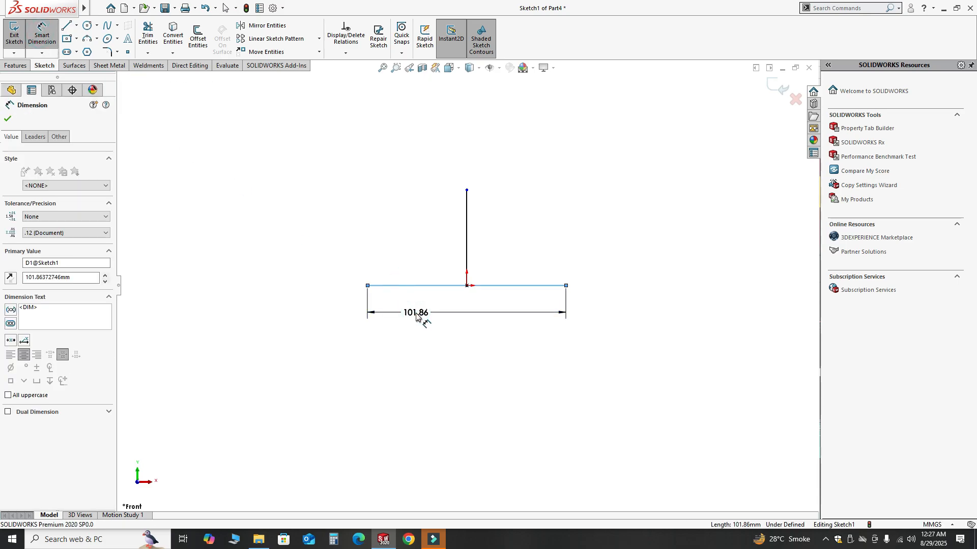
pyautogui.write('100')
pyautogui.press('Return')
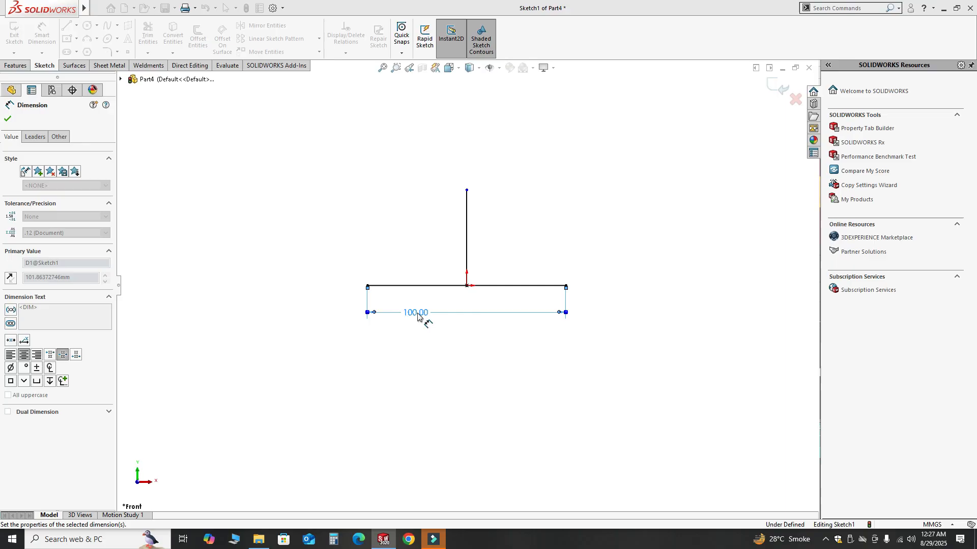
# Dimension the vertical line's length to 50 mm
pyautogui.click(467, 230)
pyautogui.click(501, 242)
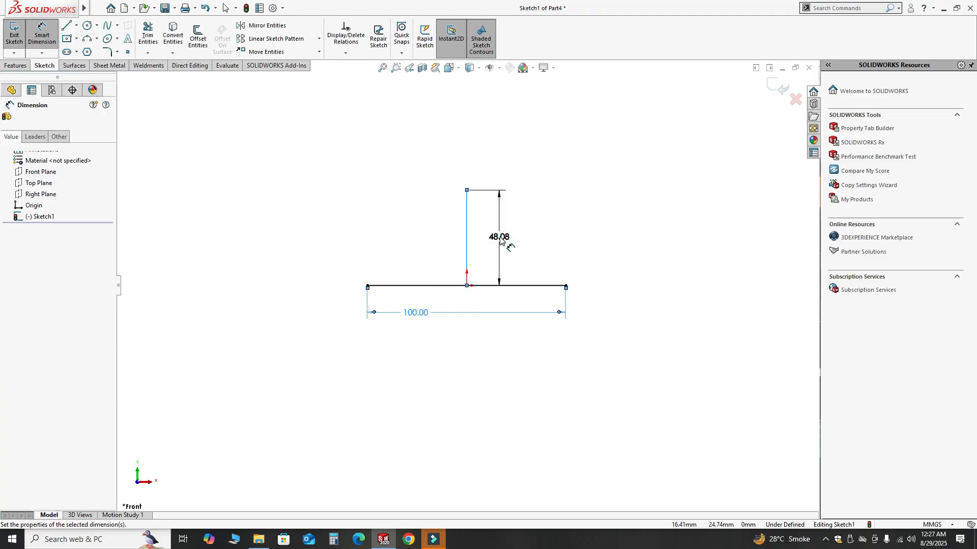
pyautogui.write('50')
pyautogui.press('Return')
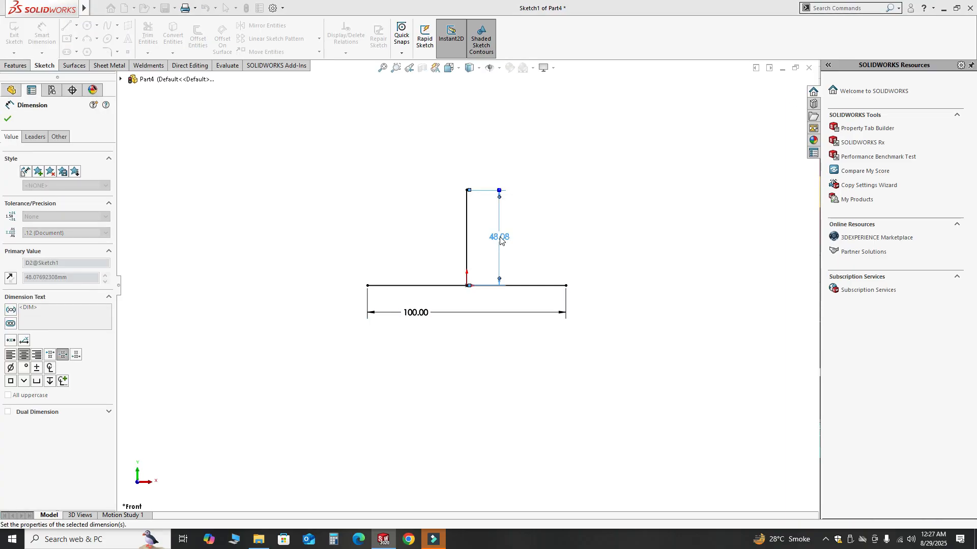
pyautogui.press('Escape')
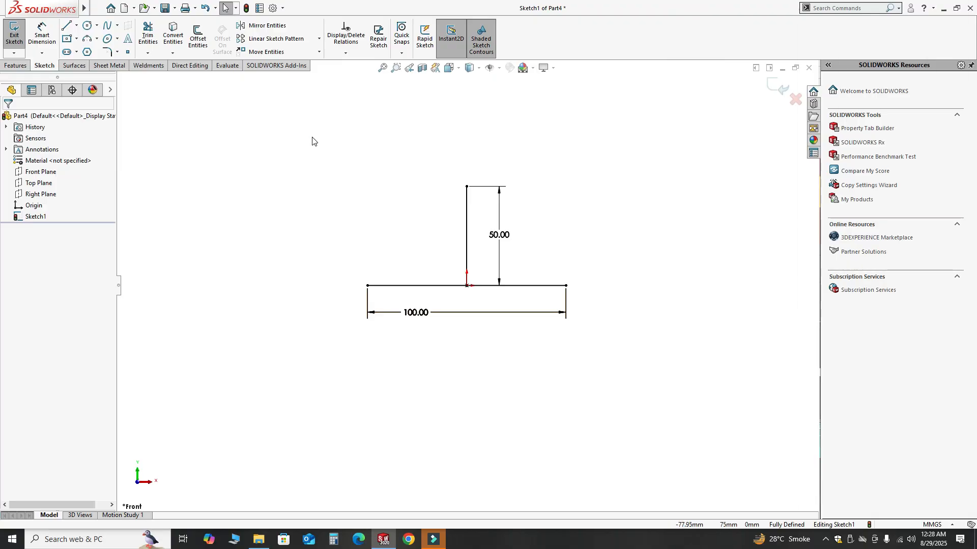
# Convert both sketch lines to construction geometry and exit the sketch
pyautogui.moveTo(313, 142)
pyautogui.mouseDown()
pyautogui.moveTo(627, 334)
pyautogui.moveTo(650, 364)
pyautogui.mouseUp()
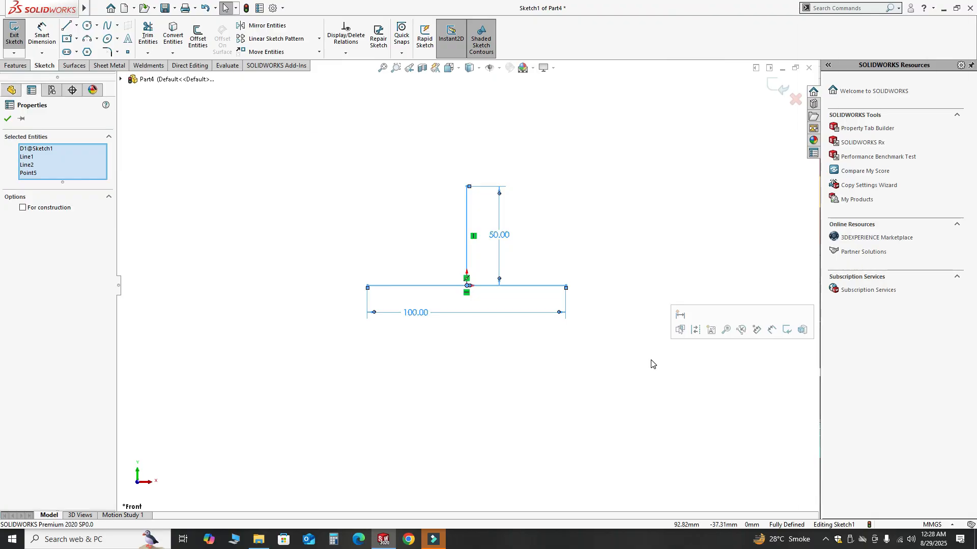
pyautogui.click(696, 331)
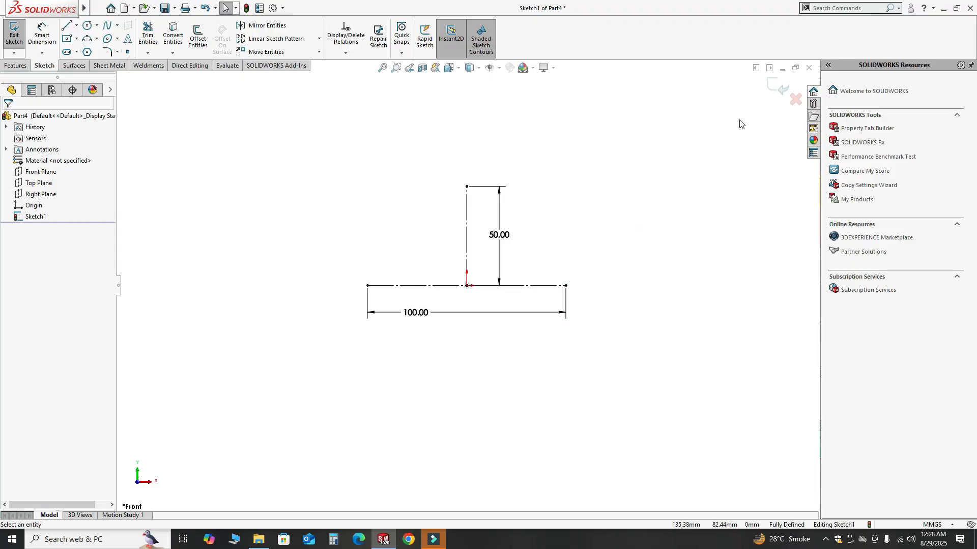
pyautogui.click(773, 89)
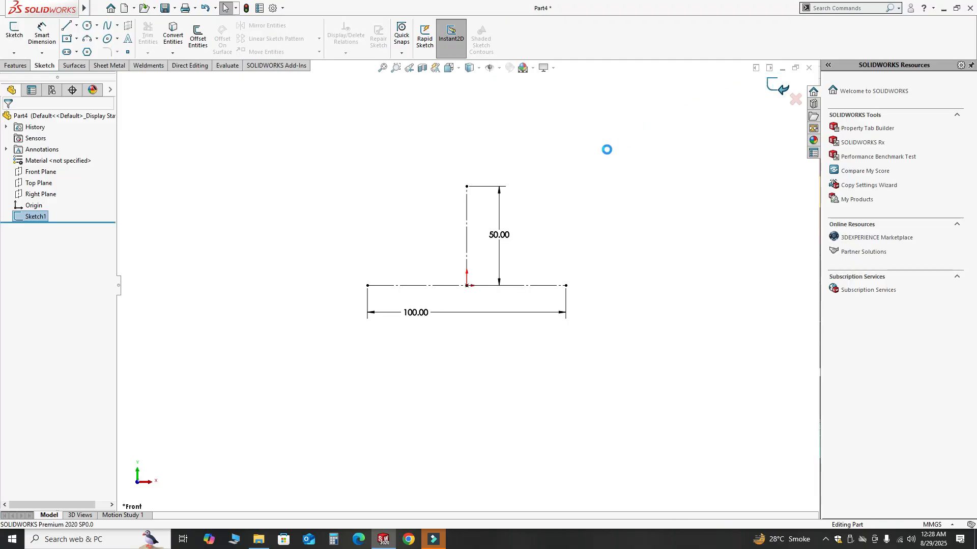
# Create a reference plane perpendicular to the horizontal line and coincident with its left endpoint
pyautogui.moveTo(398, 285)
pyautogui.mouseDown(button='middle')
pyautogui.moveTo(429, 328)
pyautogui.moveTo(420, 313)
pyautogui.mouseUp(button='middle')
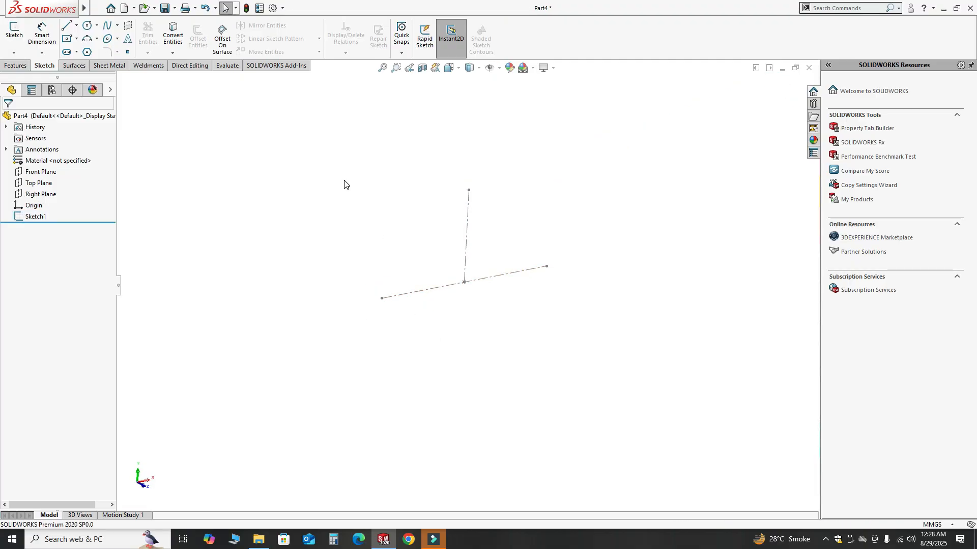
pyautogui.click(8, 67)
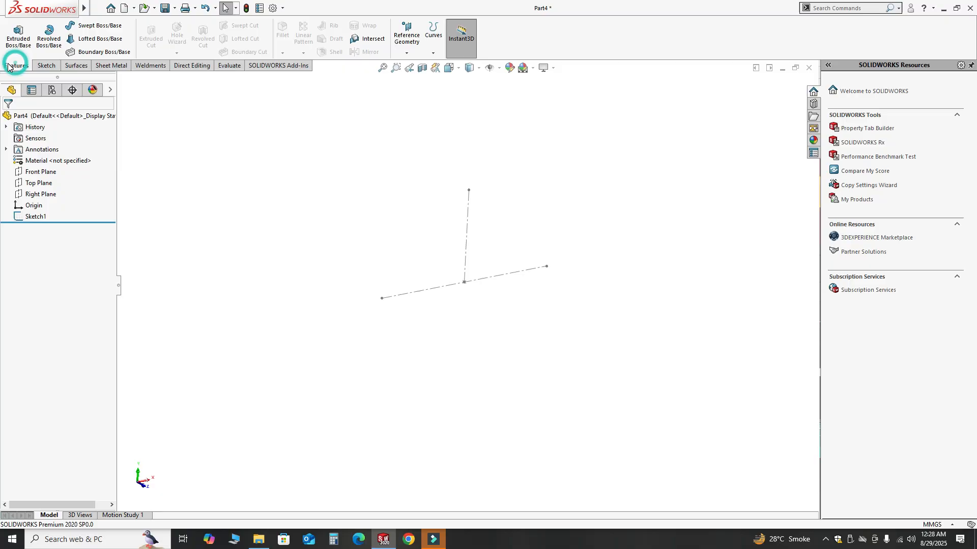
pyautogui.click(408, 57)
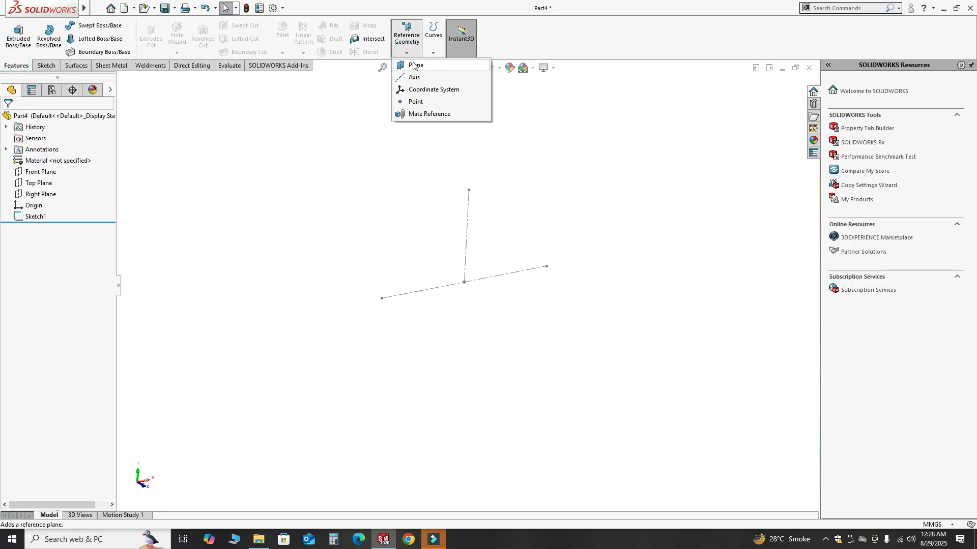
pyautogui.click(415, 66)
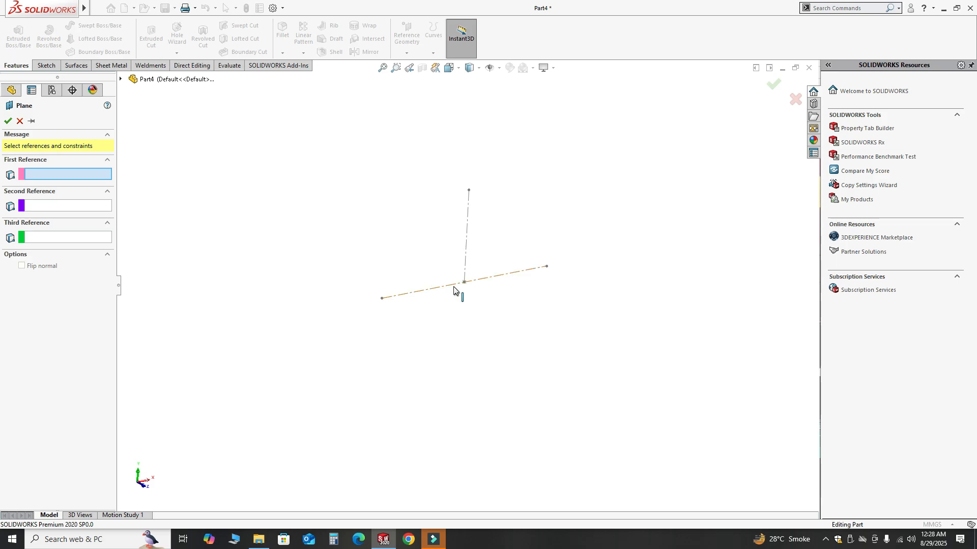
pyautogui.click(432, 292)
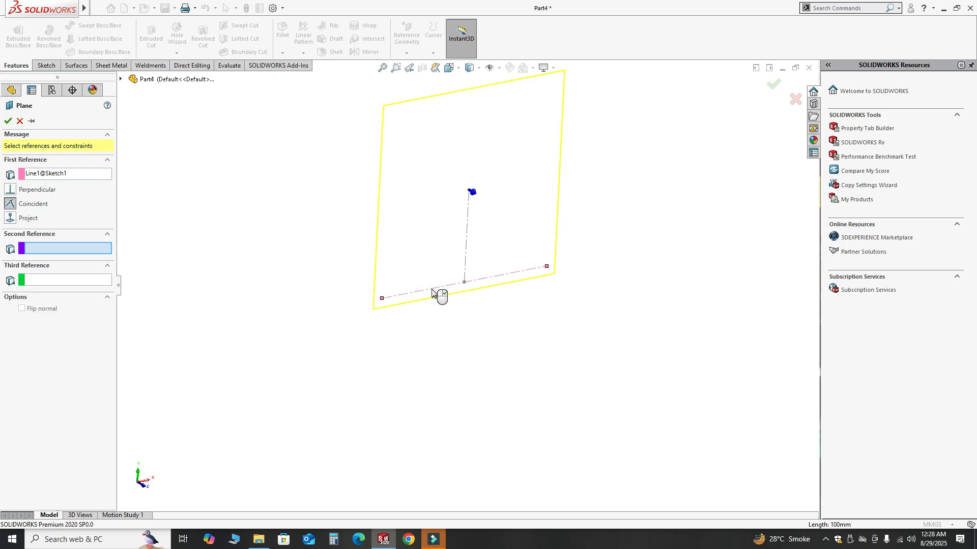
pyautogui.click(381, 299)
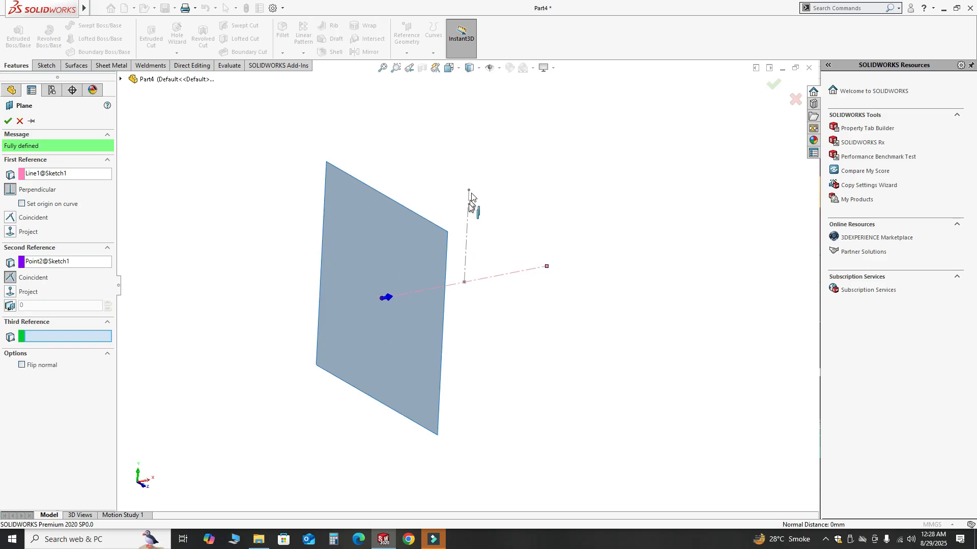
pyautogui.click(122, 80)
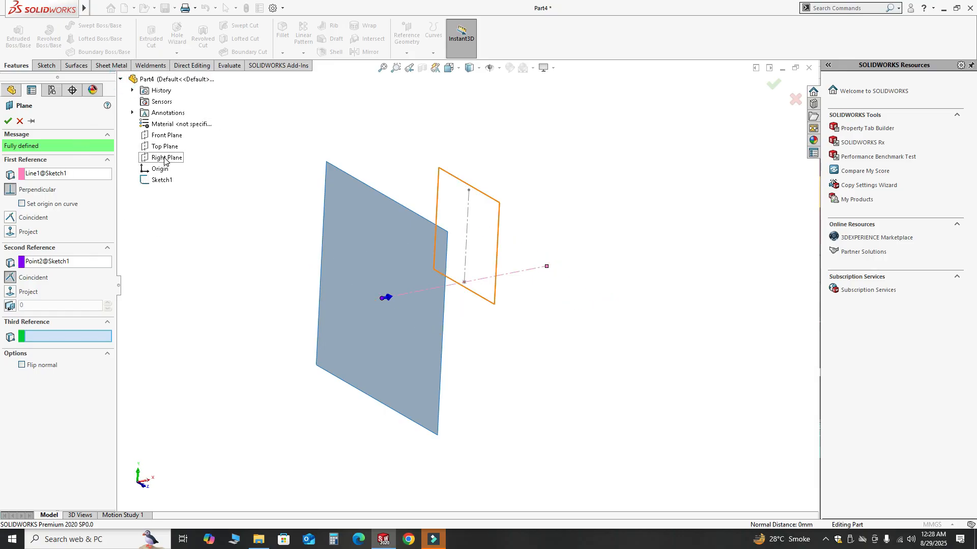
pyautogui.click(8, 120)
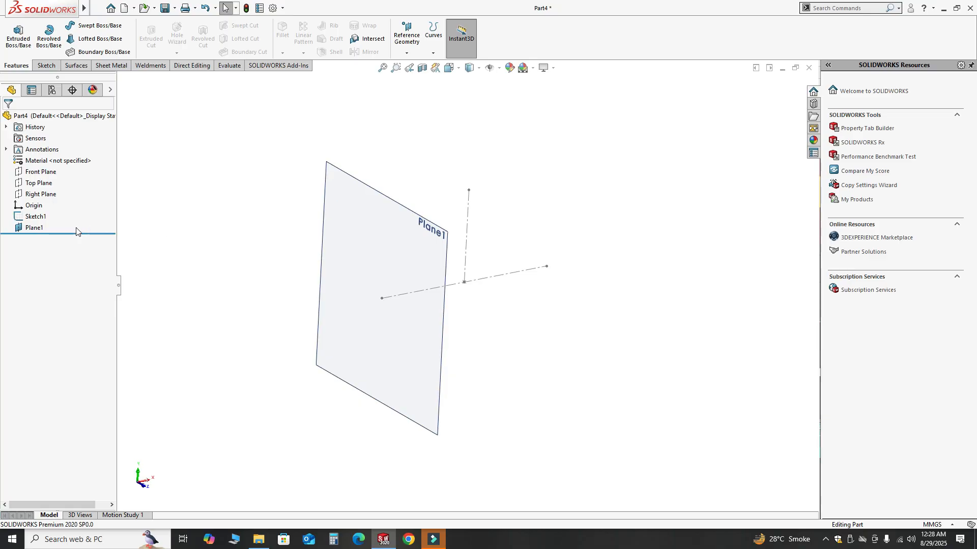
# Start a sketch on the new end plane and draw a circle of about 17.7 mm radius centred on the origin
pyautogui.click(29, 227)
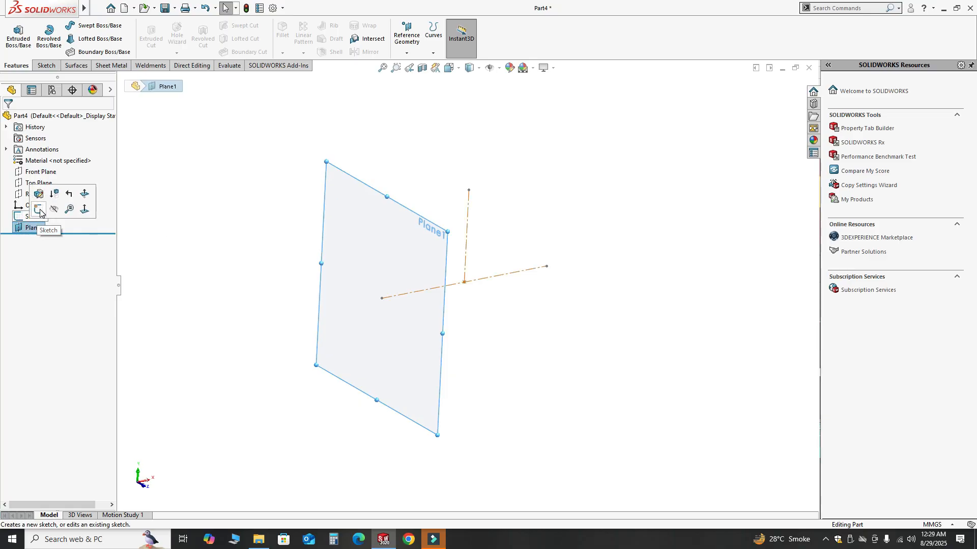
pyautogui.click(39, 211)
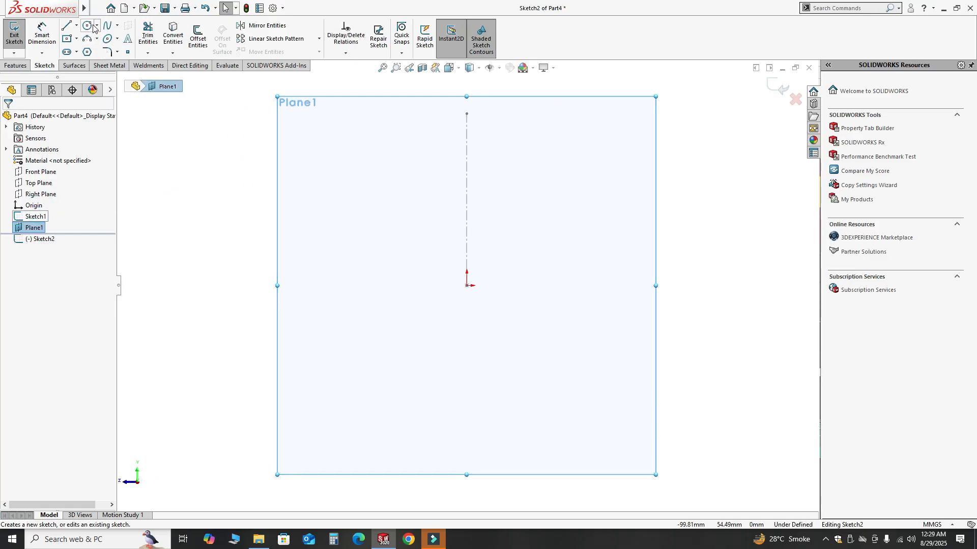
pyautogui.click(86, 26)
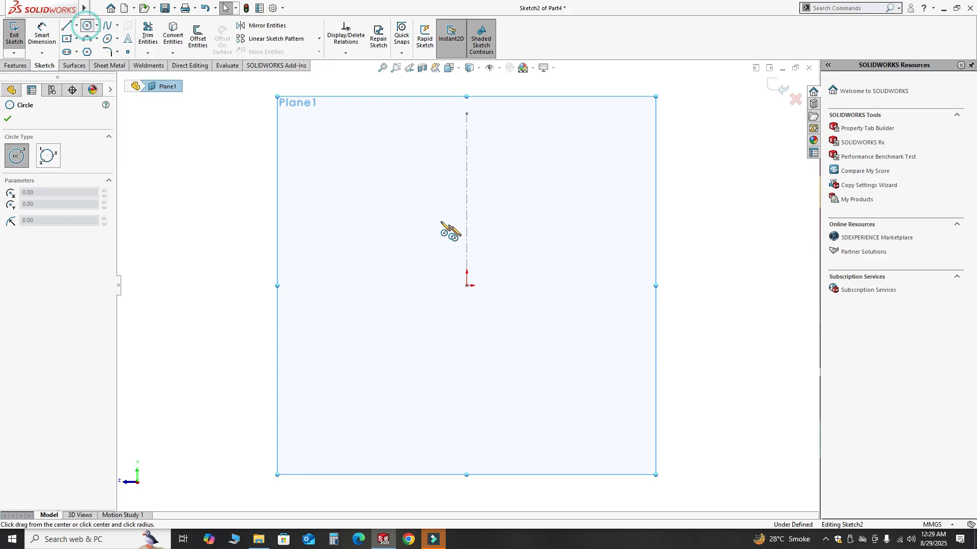
pyautogui.click(458, 292)
pyautogui.click(416, 322)
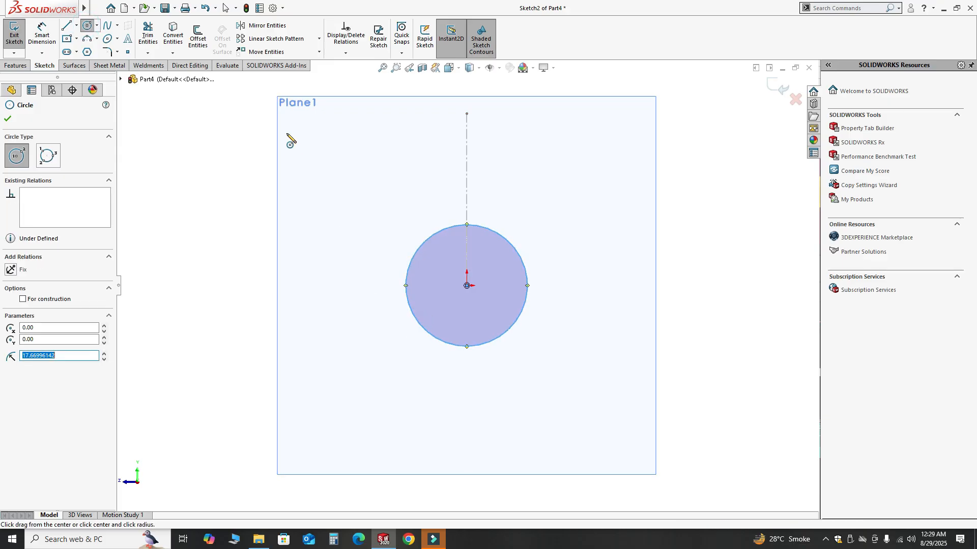
# Dimension the circle on the end plane to a diameter of 40 mm
pyautogui.press('Escape')
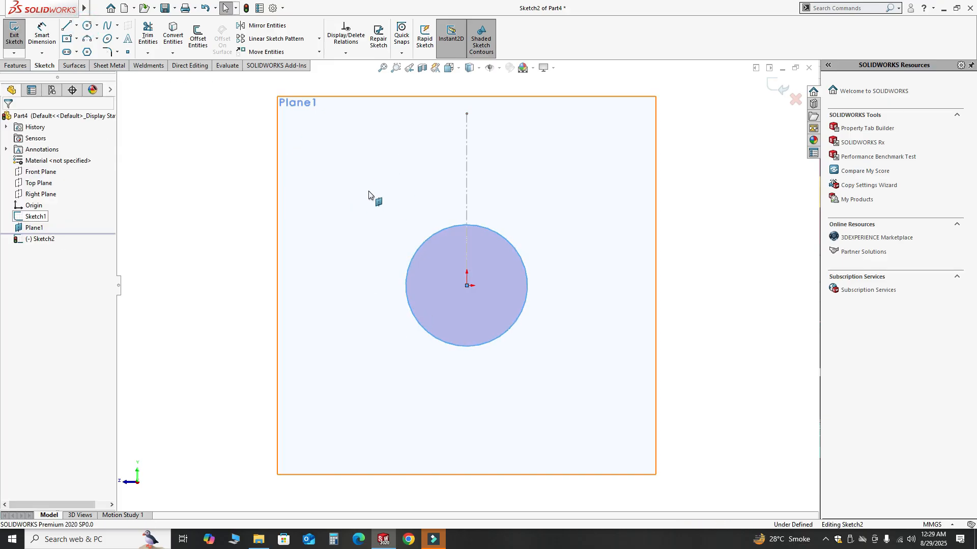
pyautogui.click(43, 36)
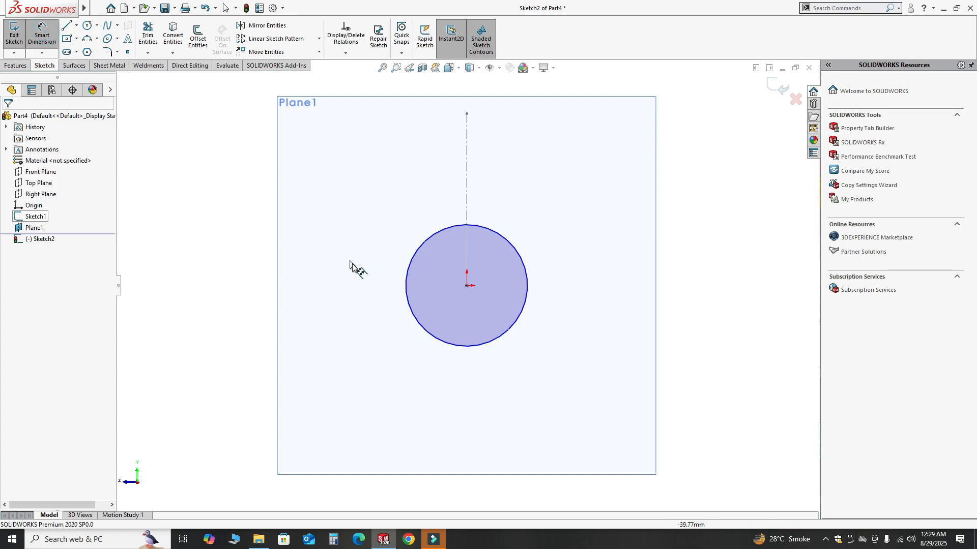
pyautogui.click(406, 304)
pyautogui.click(337, 350)
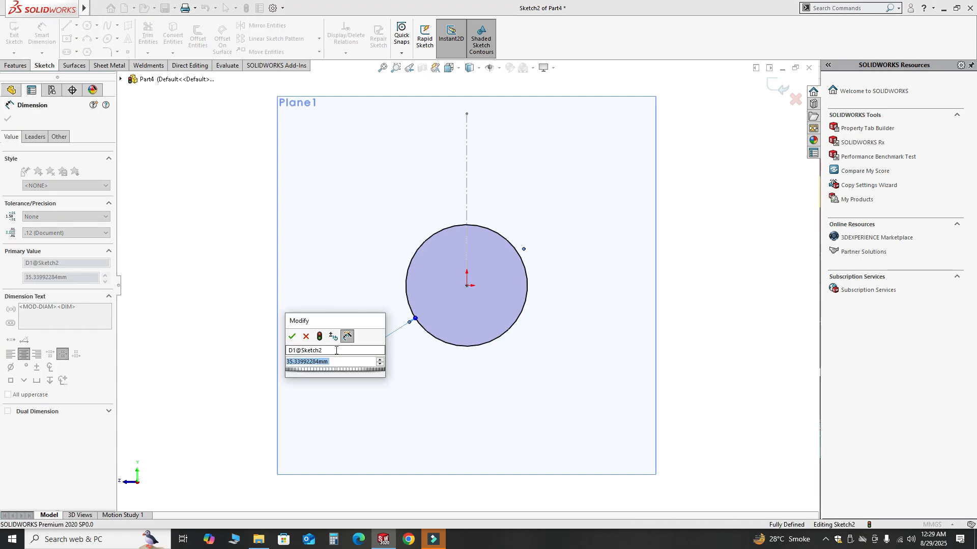
pyautogui.write('40')
pyautogui.click(292, 336)
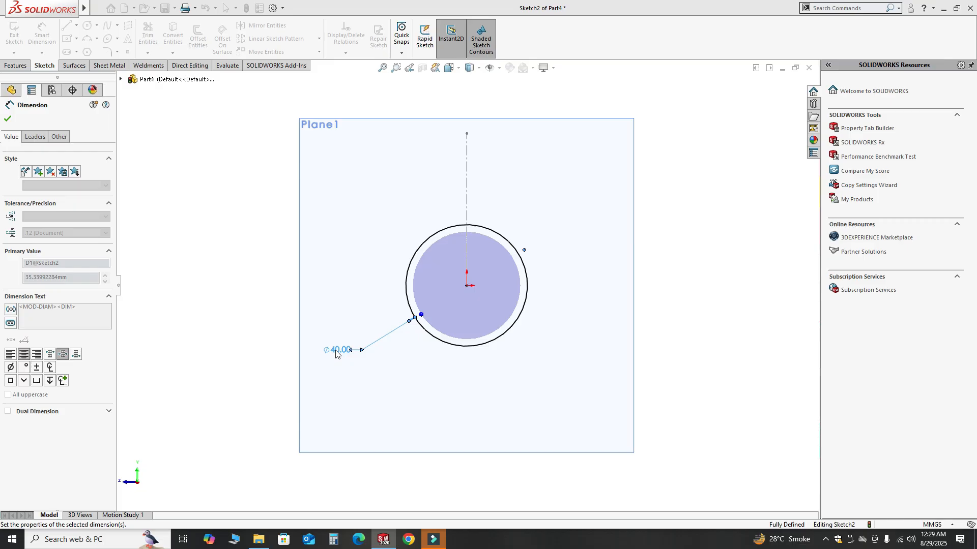
pyautogui.press('Escape')
# Hide the reference plane at the end of the horizontal centreline
pyautogui.moveTo(451, 258)
pyautogui.mouseDown(button='middle')
pyautogui.moveTo(408, 283)
pyautogui.moveTo(476, 270)
pyautogui.moveTo(316, 320)
pyautogui.moveTo(295, 392)
pyautogui.moveTo(383, 398)
pyautogui.moveTo(339, 421)
pyautogui.moveTo(356, 375)
pyautogui.moveTo(338, 397)
pyautogui.moveTo(484, 280)
pyautogui.mouseUp(button='middle')
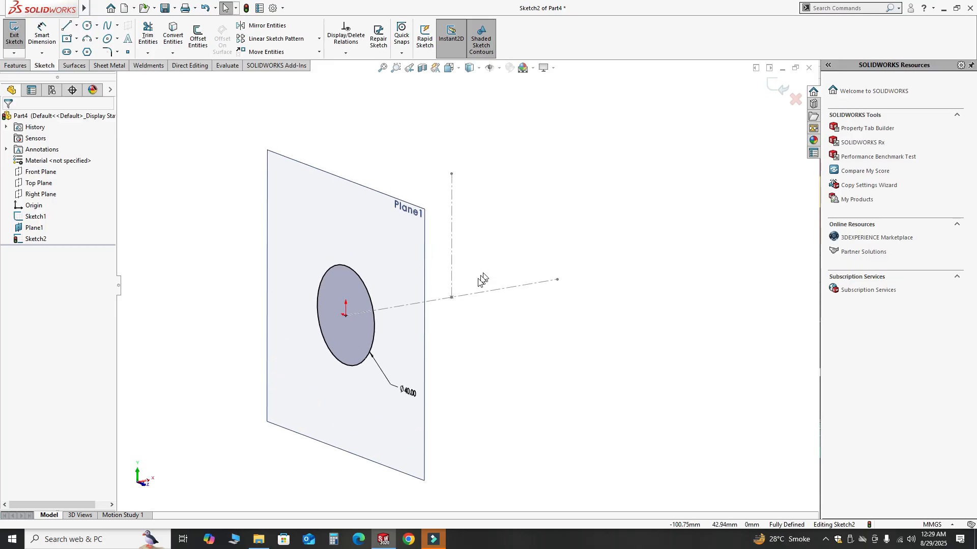
pyautogui.click(32, 228)
pyautogui.click(53, 217)
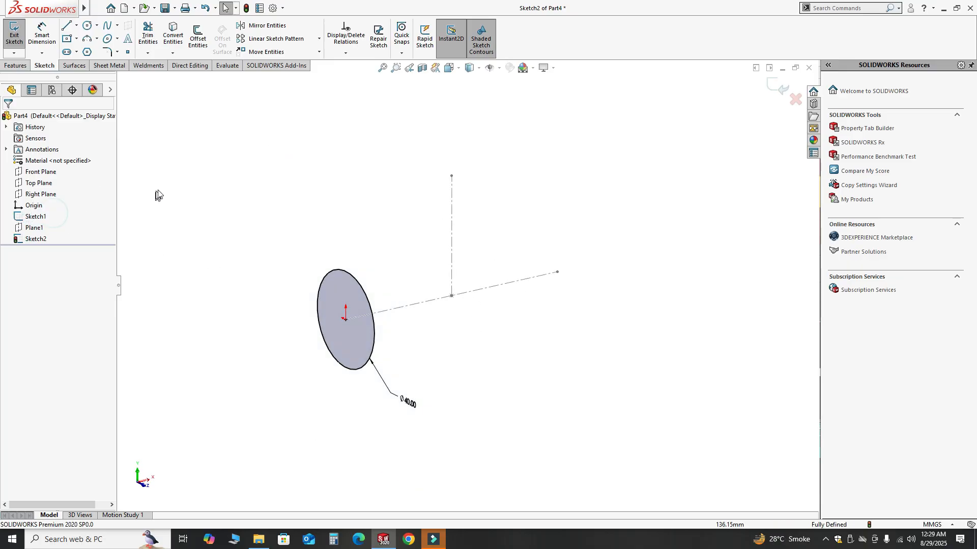
# Extrude the 40 mm circle with an Up To Vertex end condition, ending at the far endpoint of the horizontal centreline
pyautogui.moveTo(436, 327); pyautogui.dragTo(443, 331, button='middle')
pyautogui.click(24, 67)
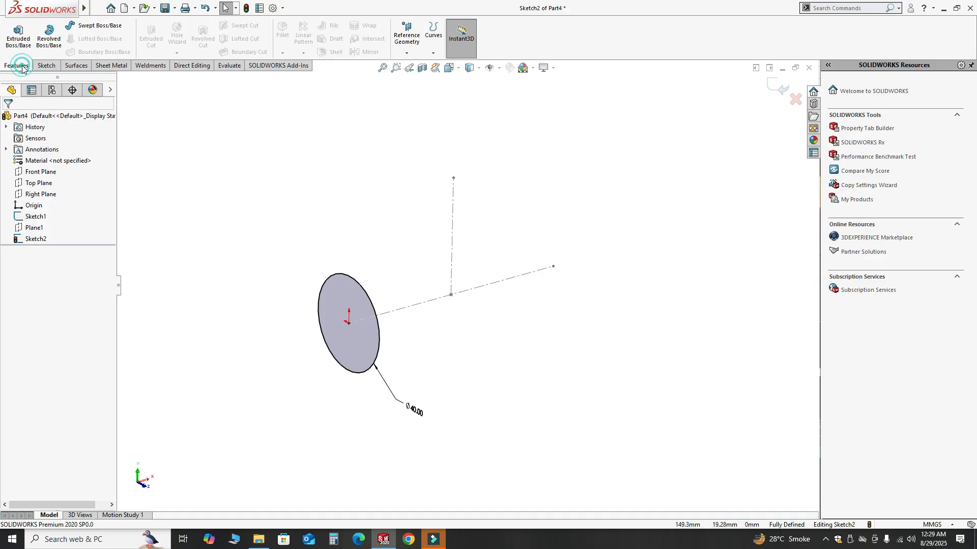
pyautogui.click(18, 38)
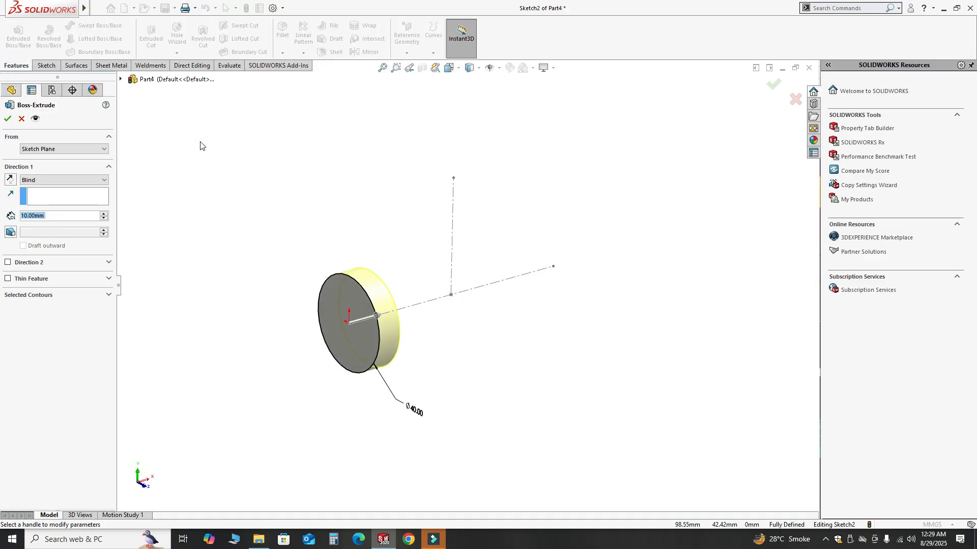
pyautogui.click(88, 180)
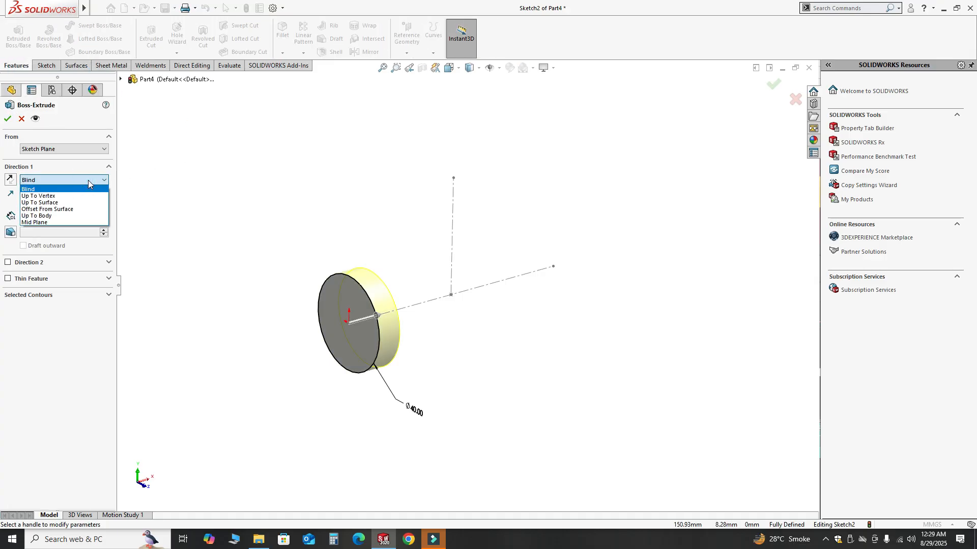
pyautogui.click(41, 196)
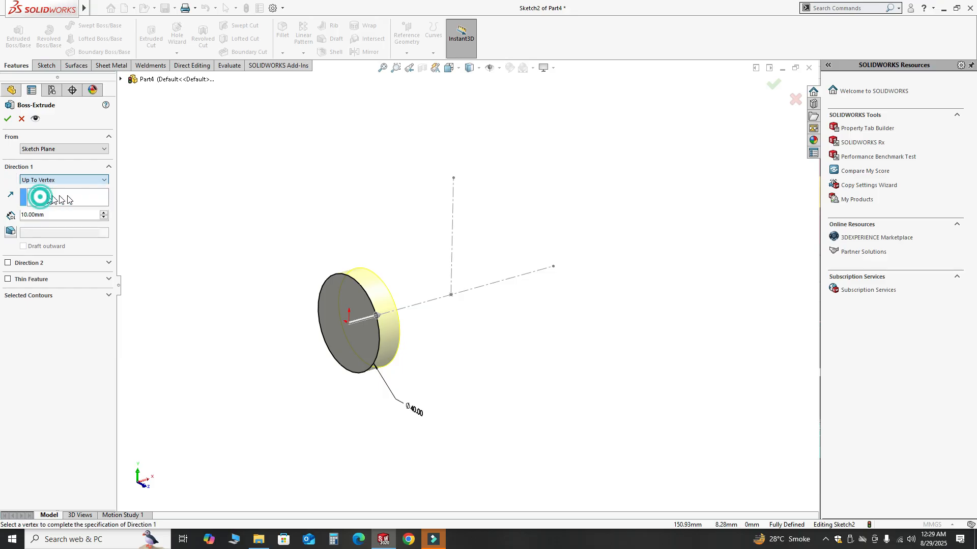
pyautogui.click(553, 266)
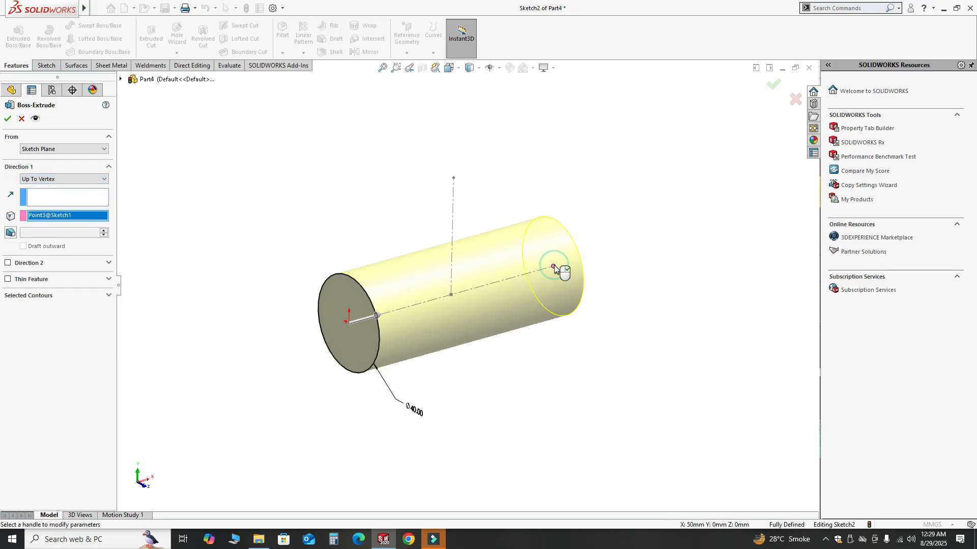
pyautogui.click(8, 120)
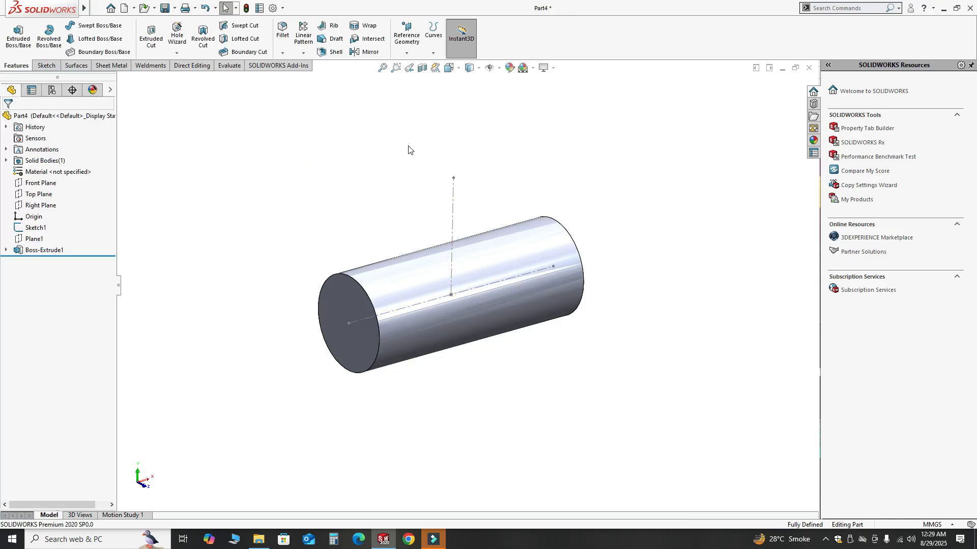
# Create a reference plane perpendicular to the vertical centreline and coincident with its upper endpoint
pyautogui.click(408, 50)
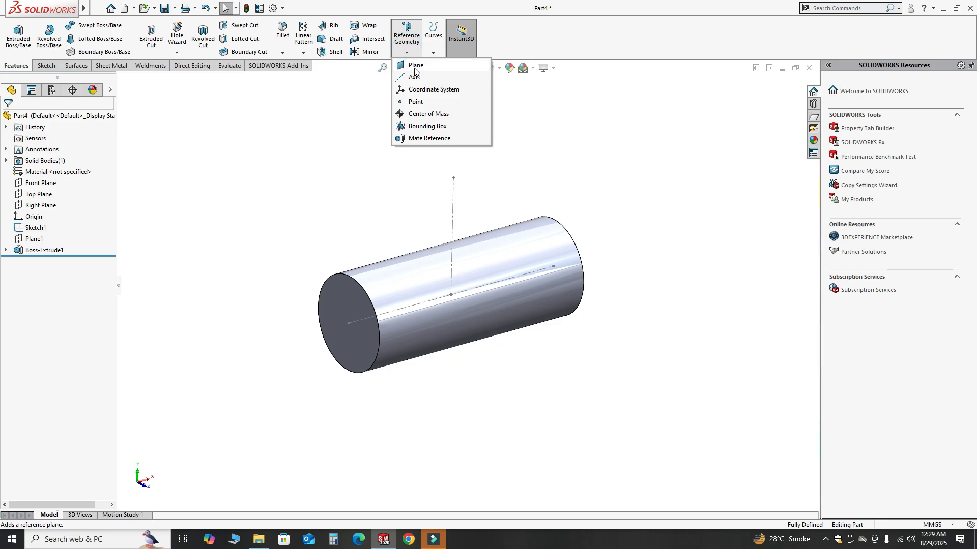
pyautogui.click(414, 66)
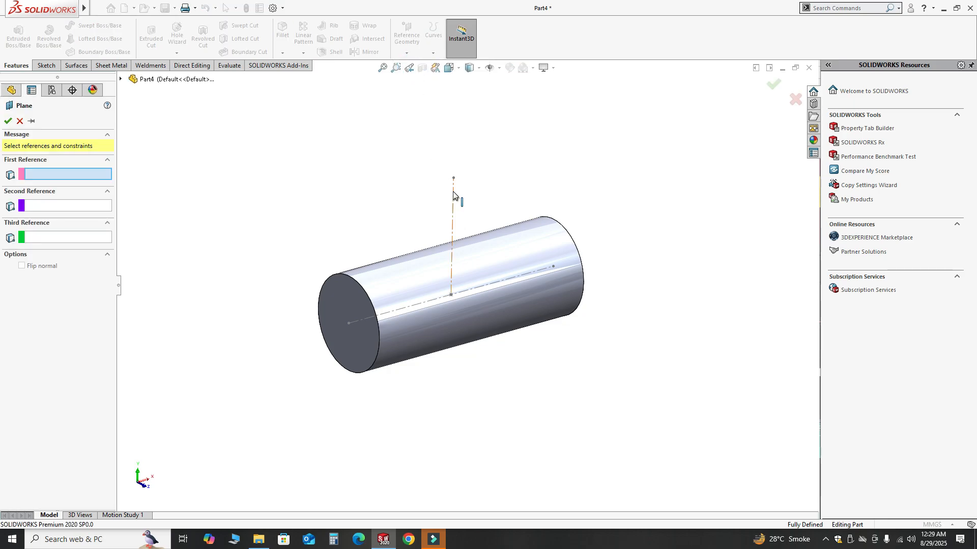
pyautogui.click(453, 206)
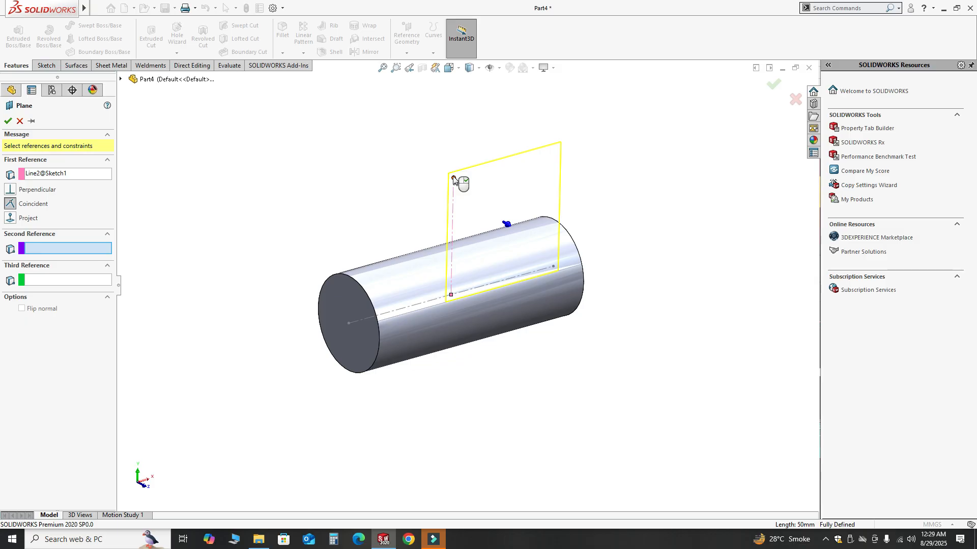
pyautogui.click(455, 179)
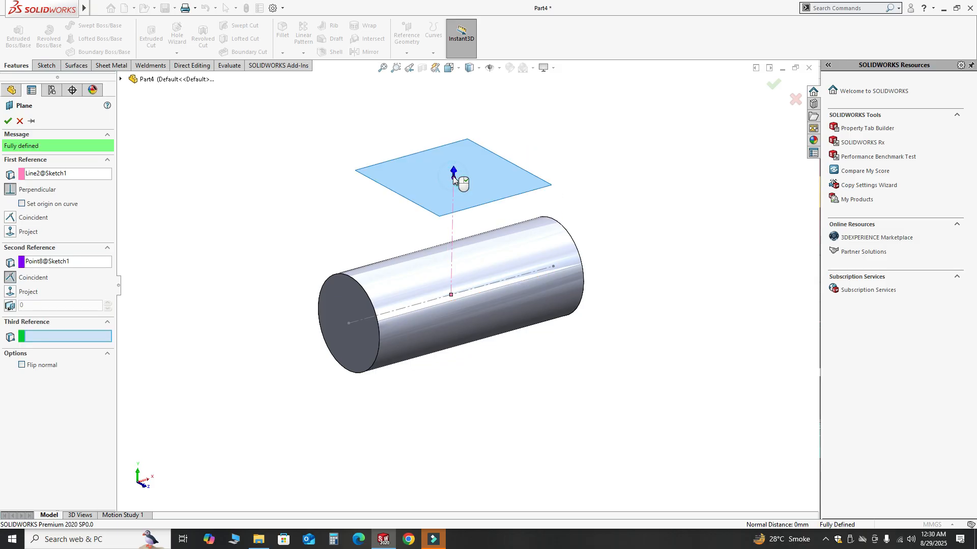
pyautogui.click(8, 121)
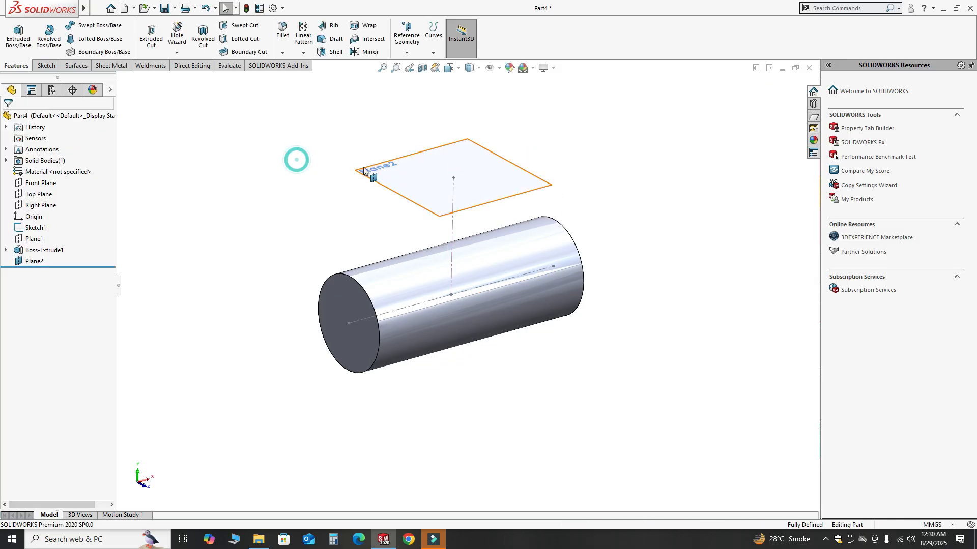
# Hide the reference plane above the cylinder
pyautogui.moveTo(296, 158); pyautogui.dragTo(361, 180, button='middle')
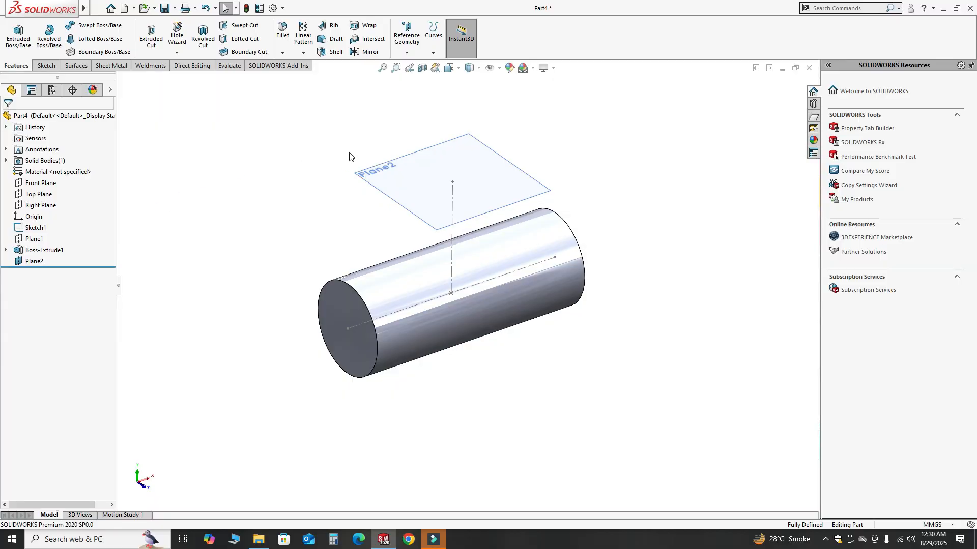
pyautogui.rightClick(366, 173)
pyautogui.click(407, 159)
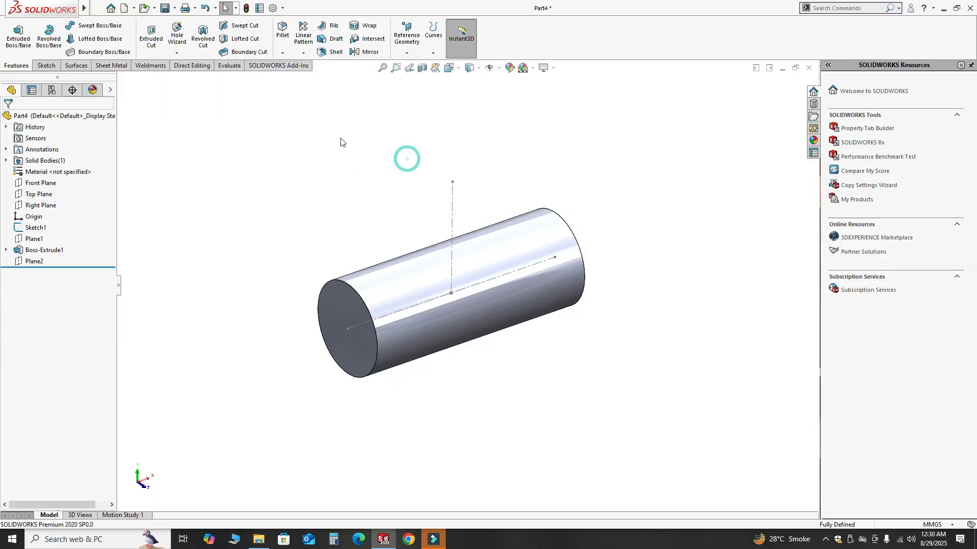
# Start a sketch on the hidden upper plane and draw a circle about 32.4 mm in diameter centred on the origin
pyautogui.click(33, 262)
pyautogui.click(44, 227)
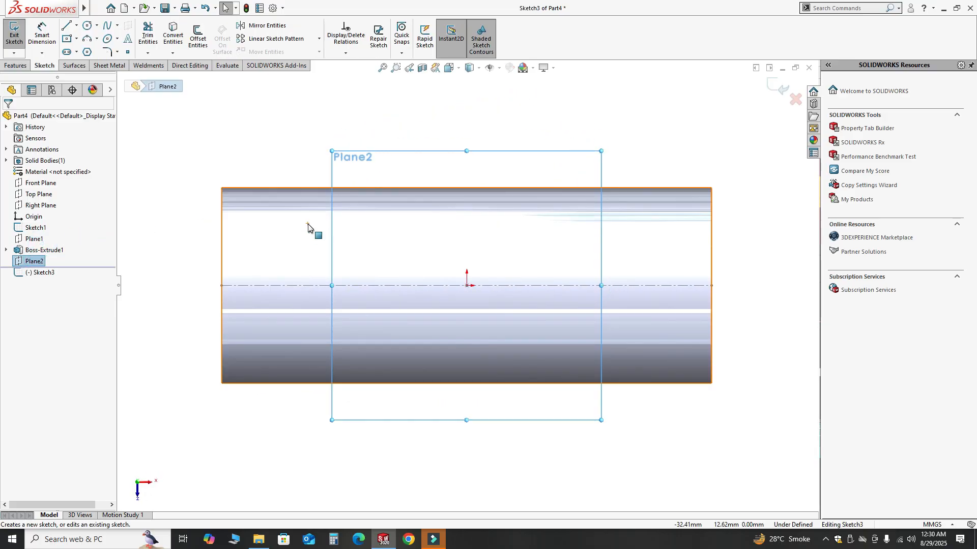
pyautogui.click(87, 25)
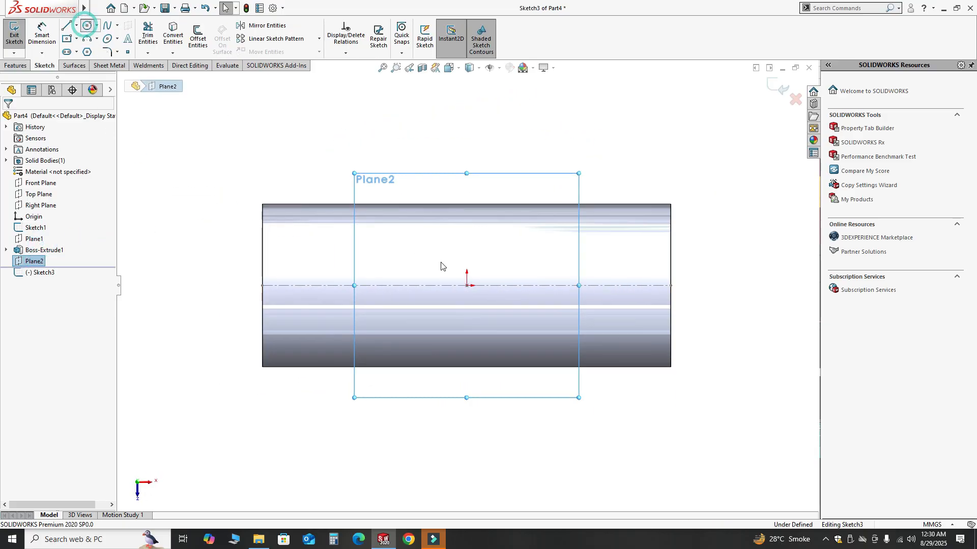
pyautogui.click(466, 285)
pyautogui.click(418, 332)
pyautogui.press('Escape')
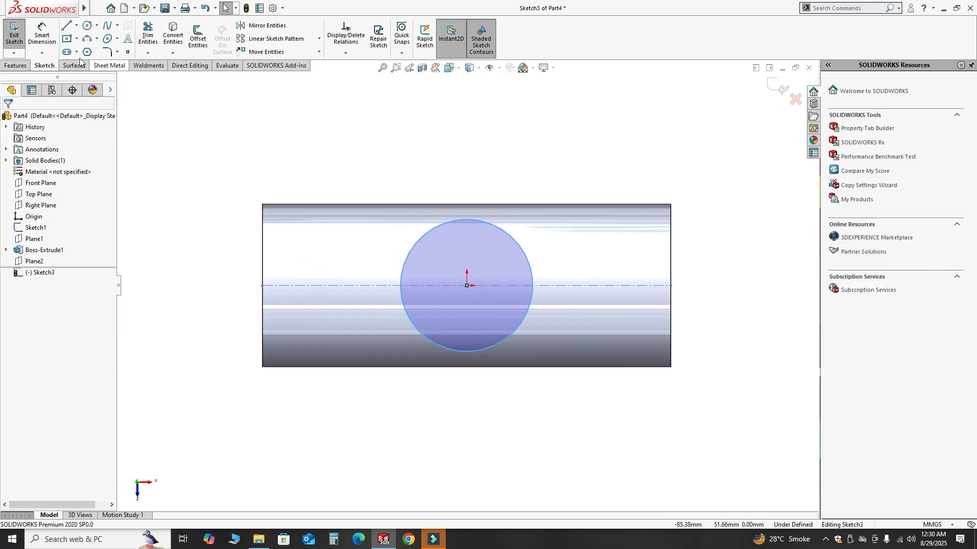
# Dimension the branch circle to a diameter of 35 mm
pyautogui.click(414, 246)
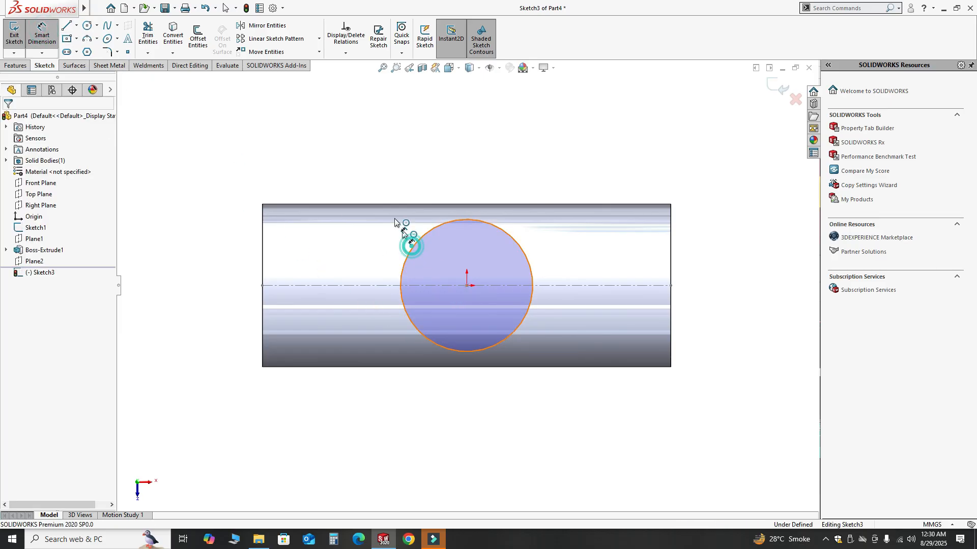
pyautogui.click(327, 148)
pyautogui.write('35')
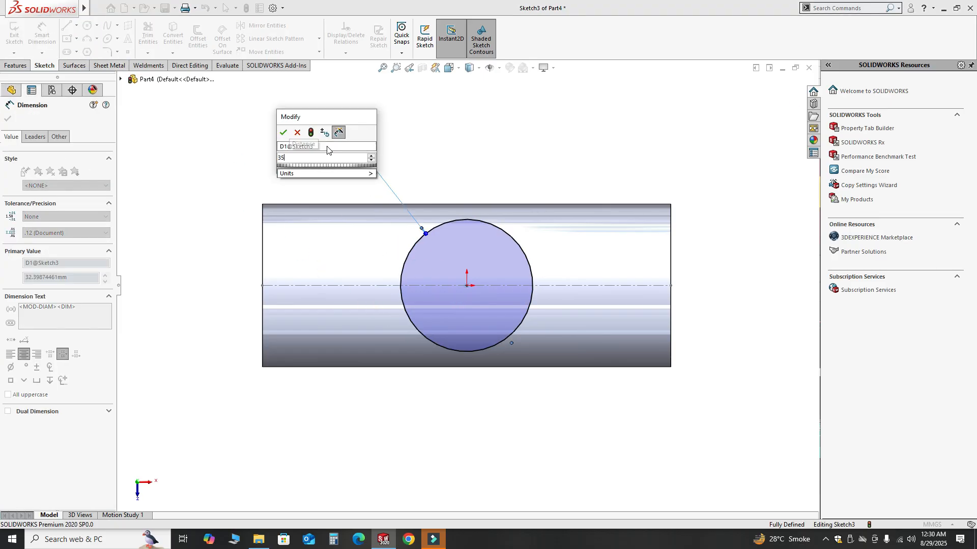
pyautogui.press('Return')
pyautogui.press('Escape')
# Extrude the 35 mm circle with an Up To Surface end condition, ending at the horizontal cylinder's curved face, with the result merged
pyautogui.moveTo(398, 300); pyautogui.dragTo(411, 236, button='middle')
pyautogui.scroll(5, 477, 305)
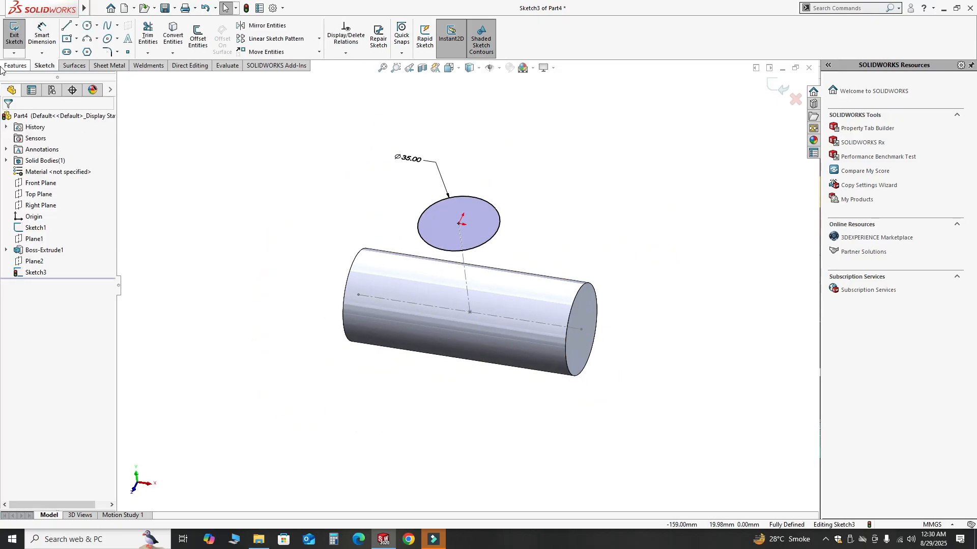
pyautogui.click(18, 66)
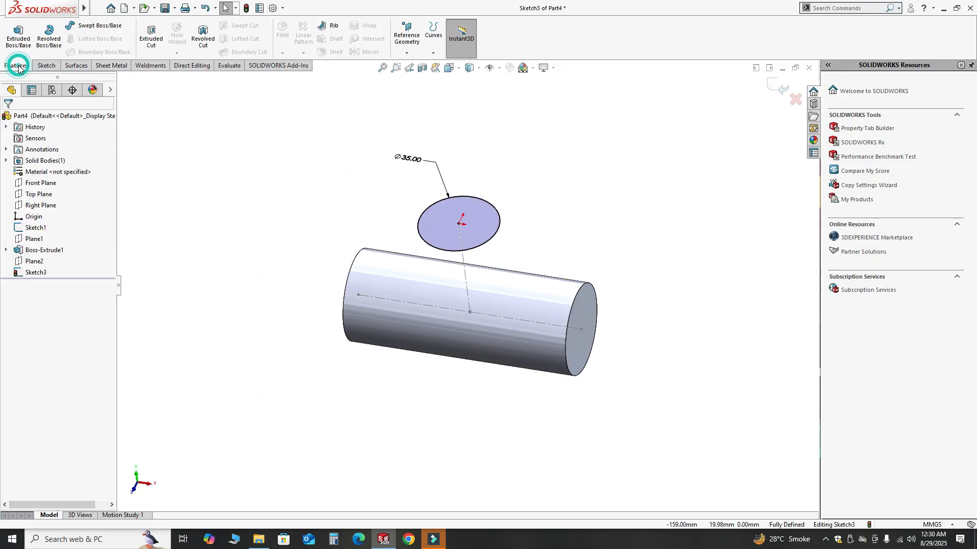
pyautogui.click(17, 36)
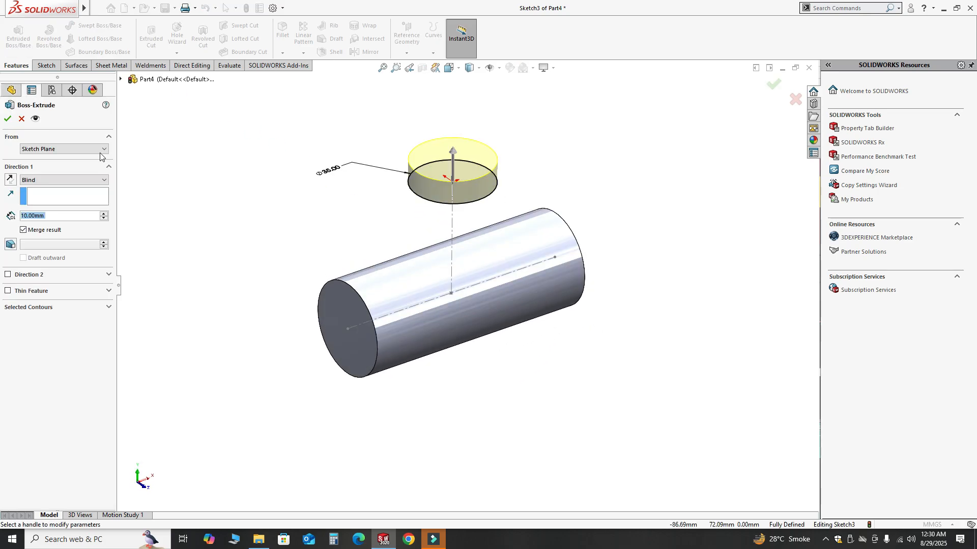
pyautogui.click(34, 181)
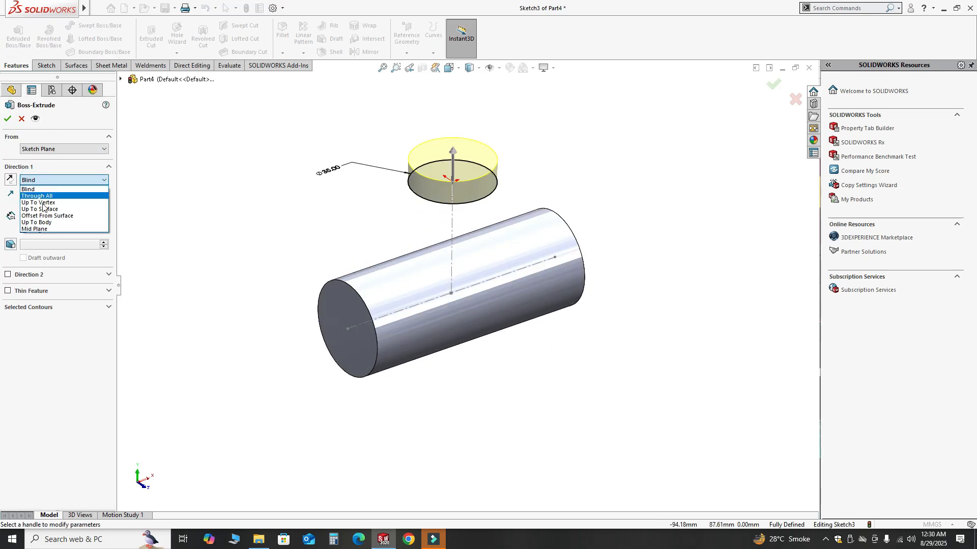
pyautogui.click(35, 209)
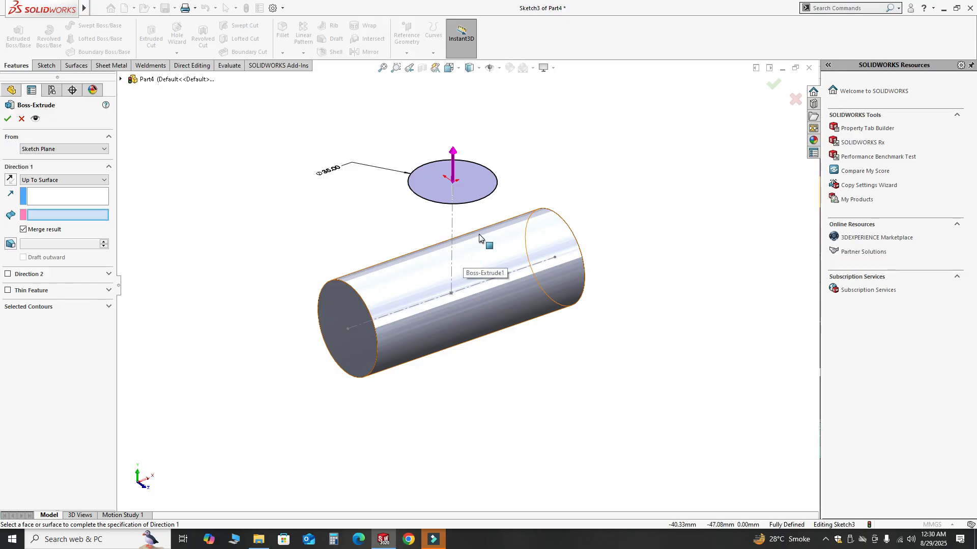
pyautogui.click(418, 260)
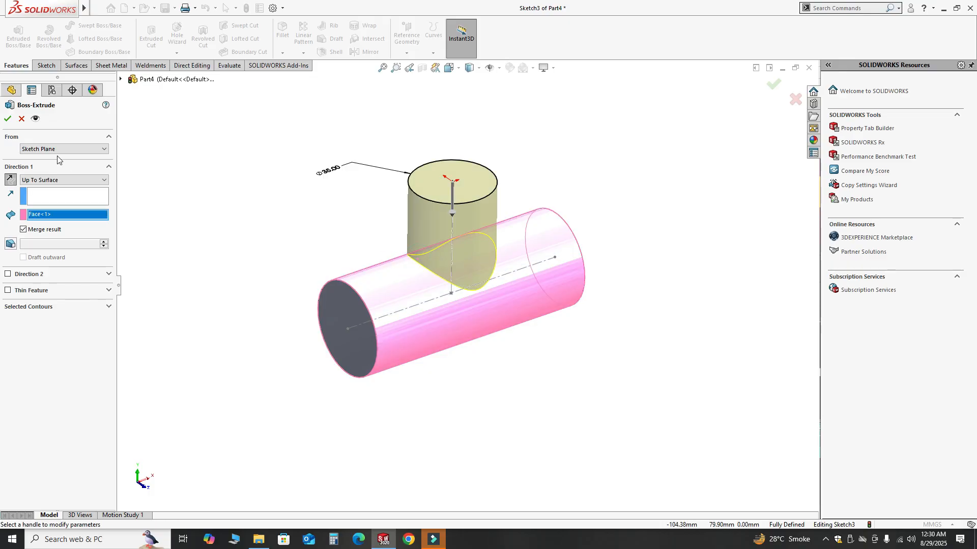
pyautogui.click(11, 119)
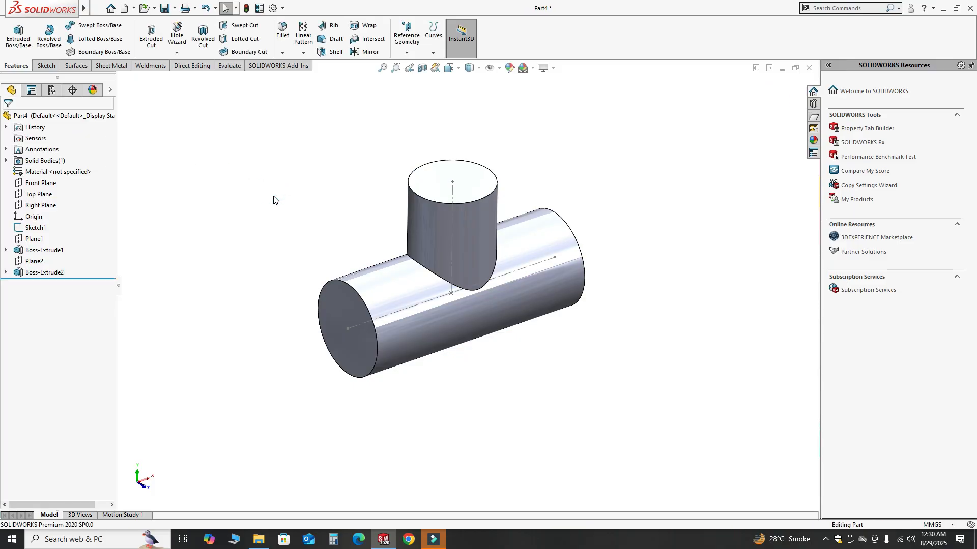
# Hide the centreline sketch running through the tee body
pyautogui.rightClick(418, 304)
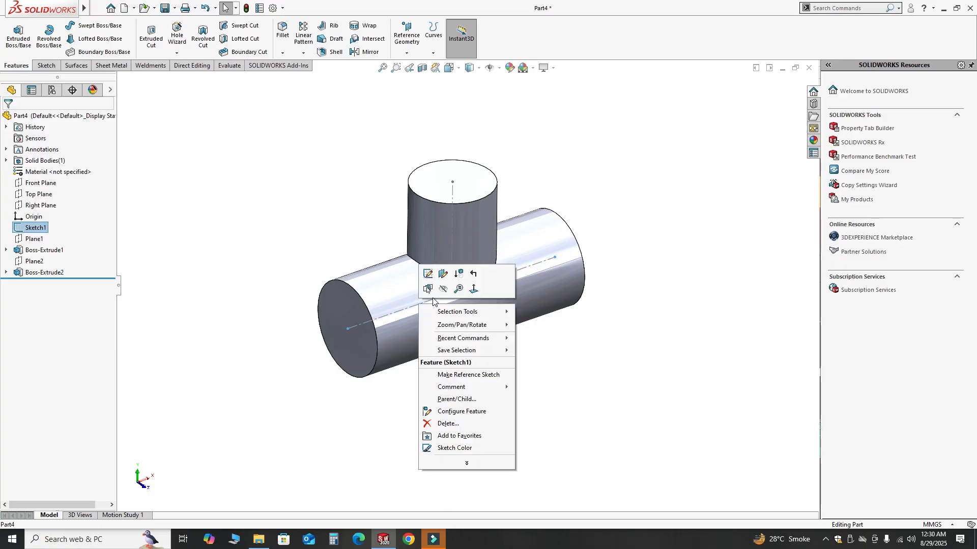
pyautogui.click(438, 288)
# Fillet the intersection edge between the vertical branch and the horizontal cylinder with a 5 mm radius
pyautogui.moveTo(349, 208); pyautogui.dragTo(405, 264, button='middle')
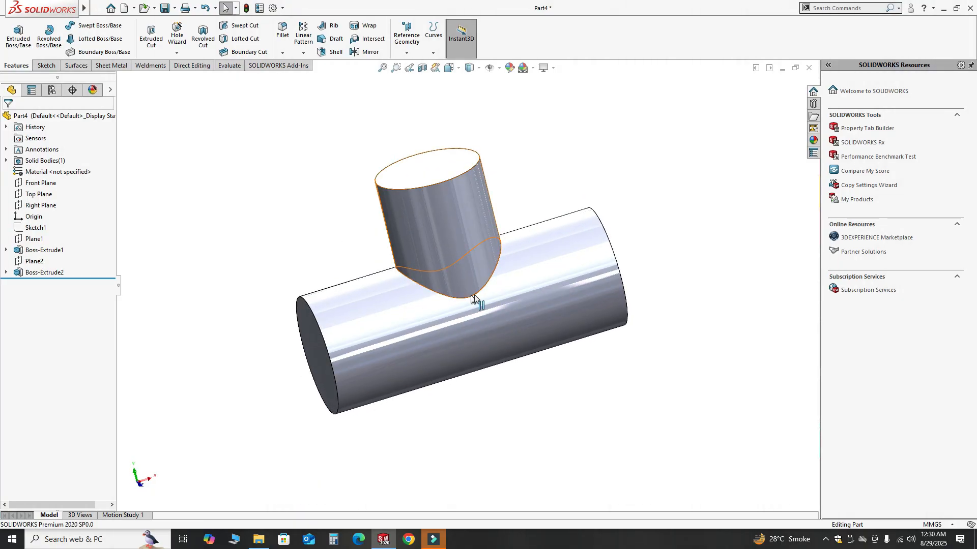
pyautogui.click(282, 53)
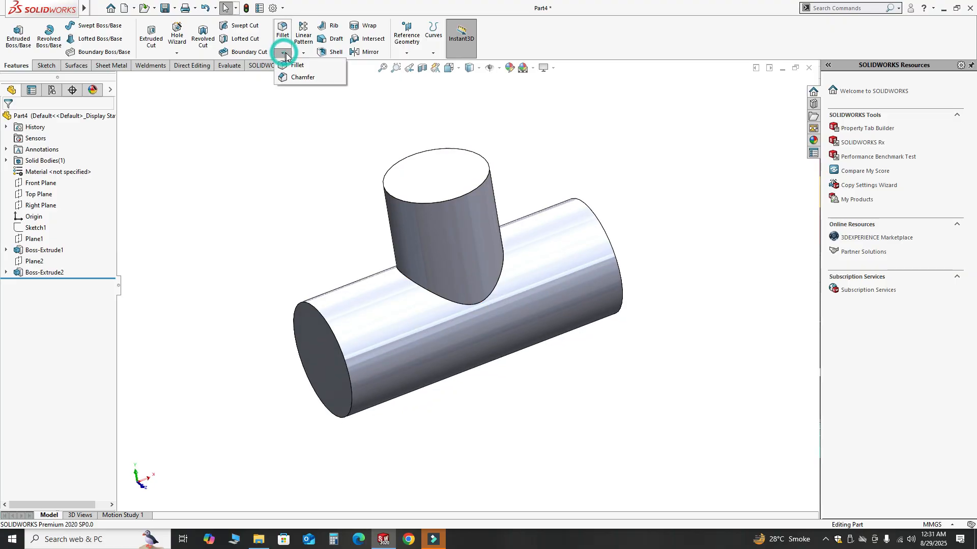
pyautogui.click(294, 67)
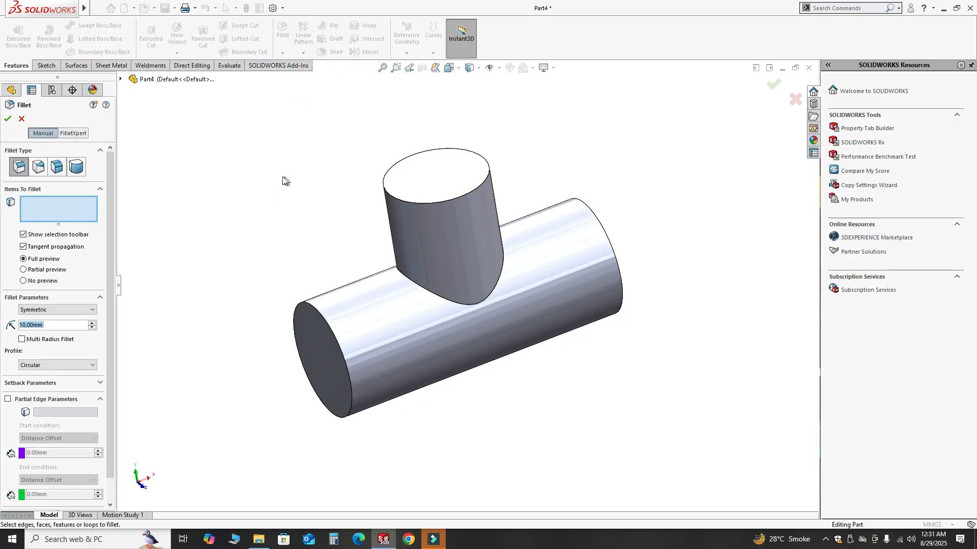
pyautogui.moveTo(291, 184); pyautogui.dragTo(370, 251, button='middle')
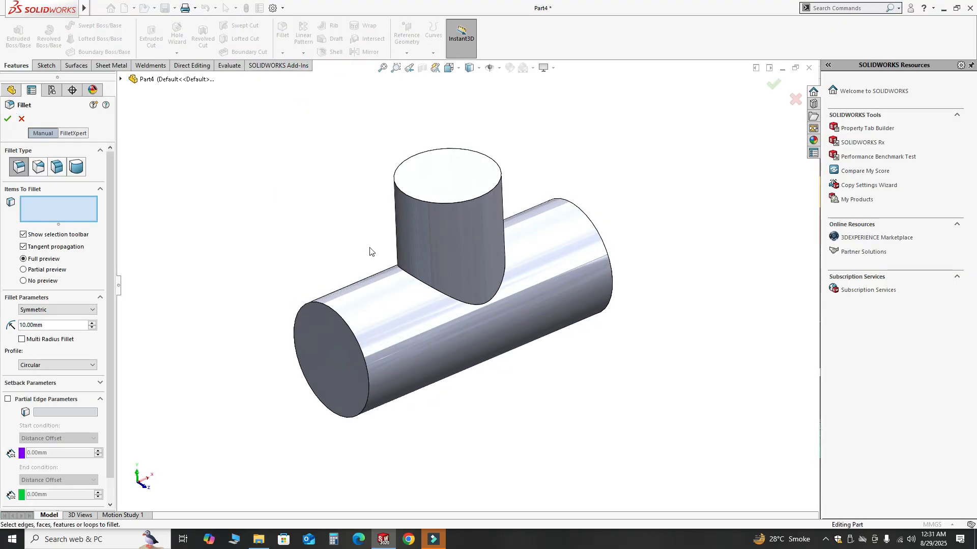
pyautogui.click(407, 276)
pyautogui.moveTo(342, 242); pyautogui.dragTo(314, 226, button='middle')
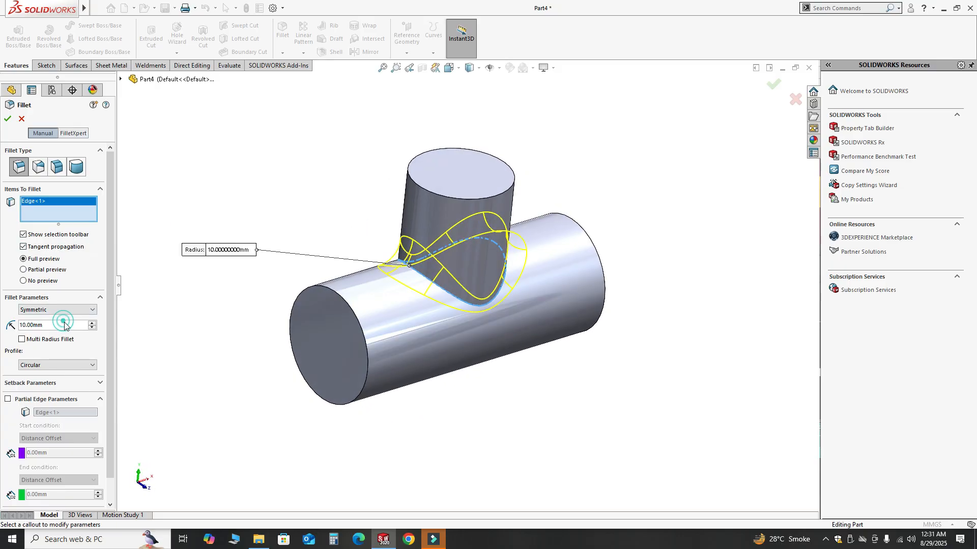
pyautogui.write('5')
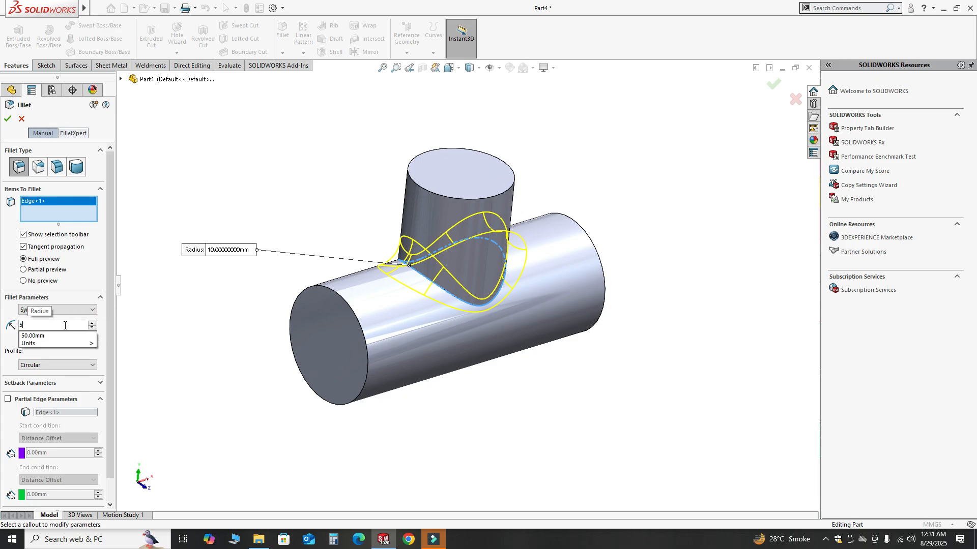
pyautogui.press('Return')
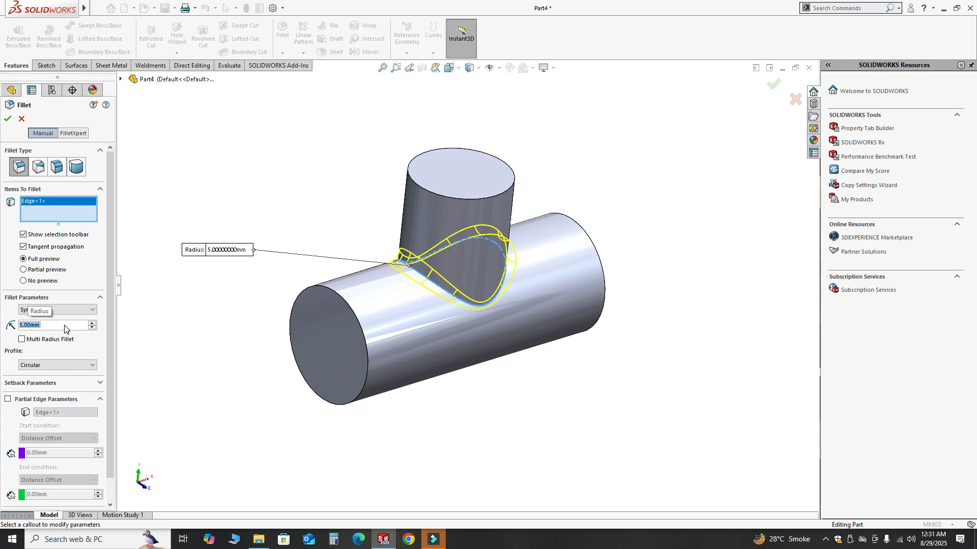
pyautogui.click(8, 121)
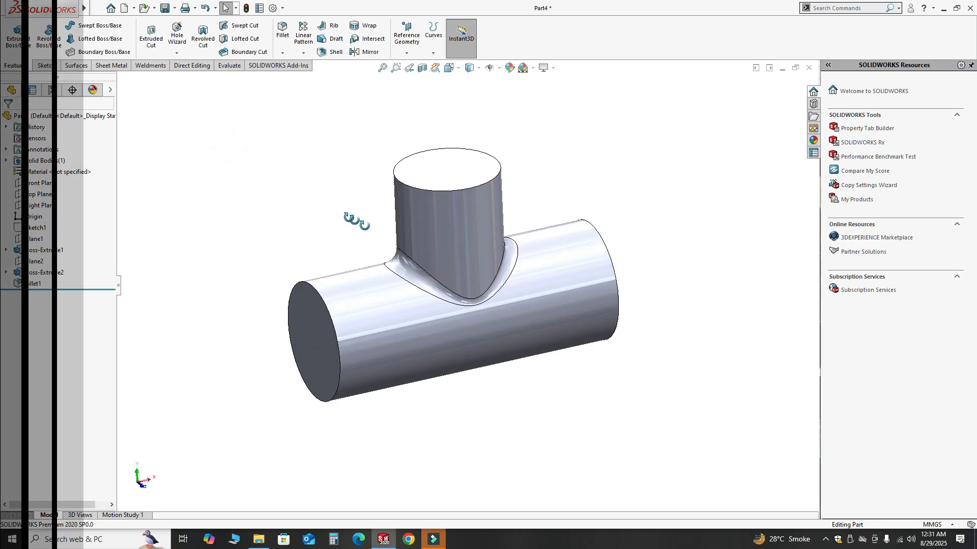
# Inspect the tee body in a section view cut on the Front Plane, and restore the full view
pyautogui.moveTo(616, 231); pyautogui.dragTo(470, 189, button='middle')
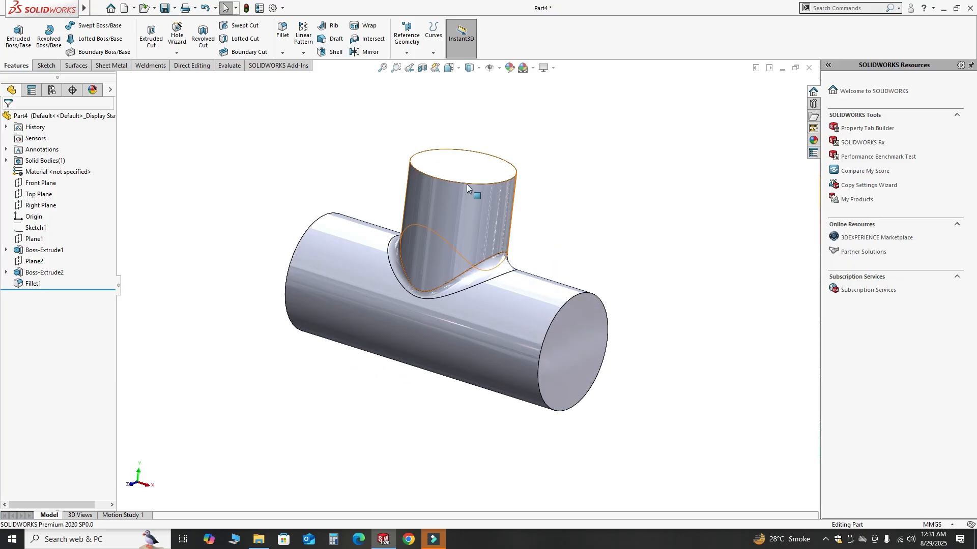
pyautogui.click(422, 68)
pyautogui.moveTo(557, 215); pyautogui.dragTo(612, 186, button='middle')
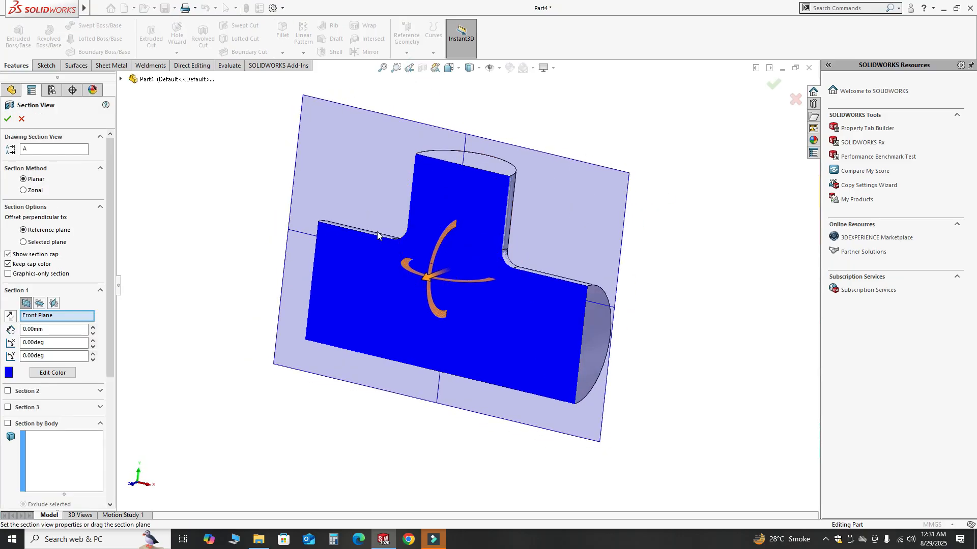
pyautogui.moveTo(434, 205); pyautogui.dragTo(717, 140, button='middle')
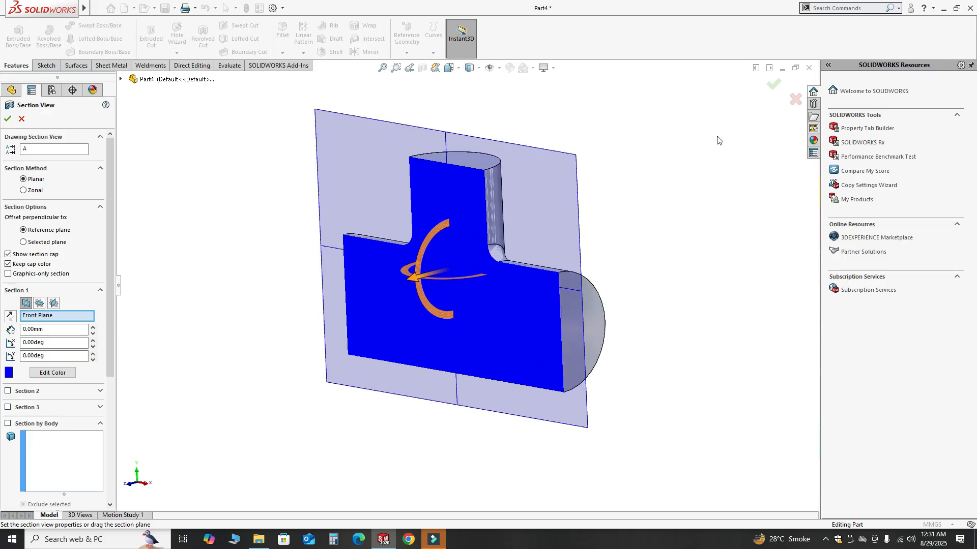
pyautogui.click(773, 84)
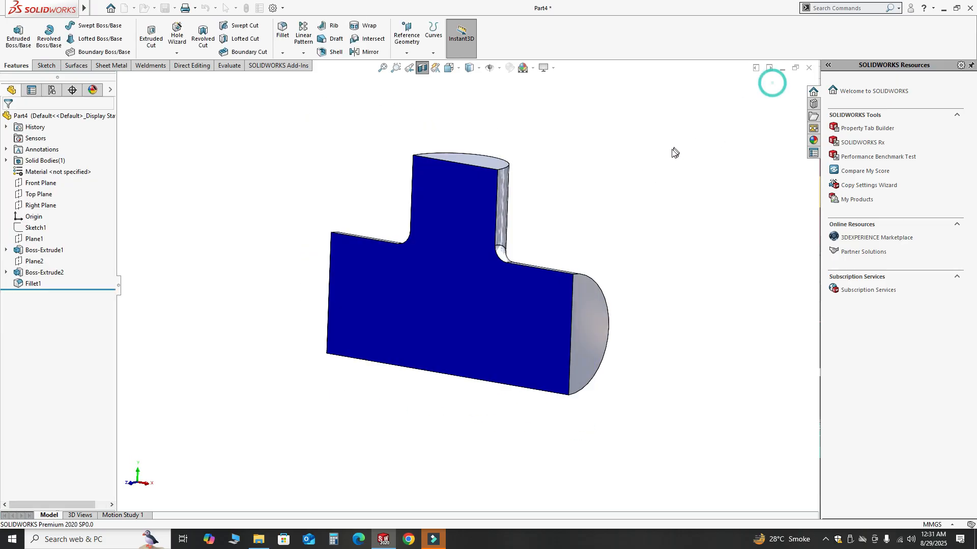
pyautogui.click(422, 67)
pyautogui.click(268, 134)
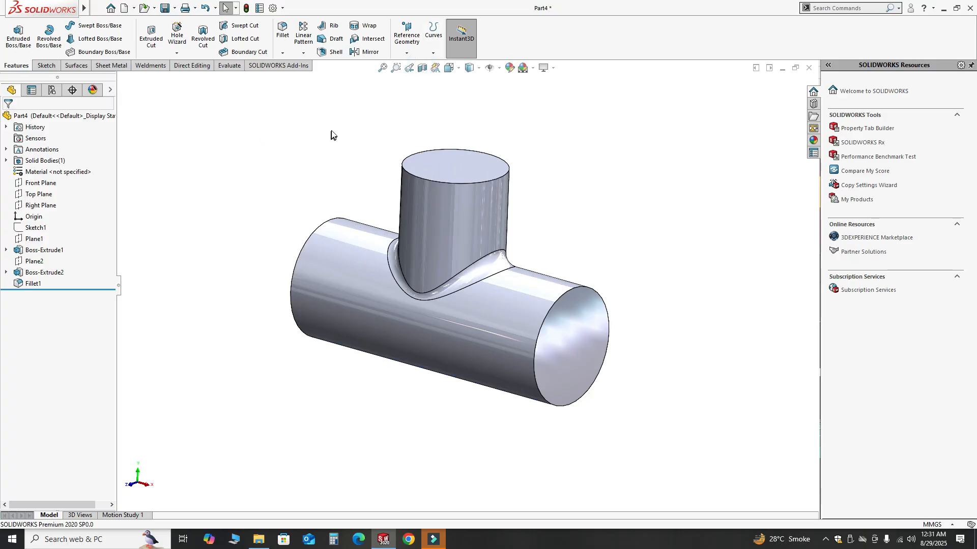
# Shell the tee to a 5 mm wall thickness, removing the branch's top face and both end faces of the horizontal cylinder
pyautogui.click(332, 52)
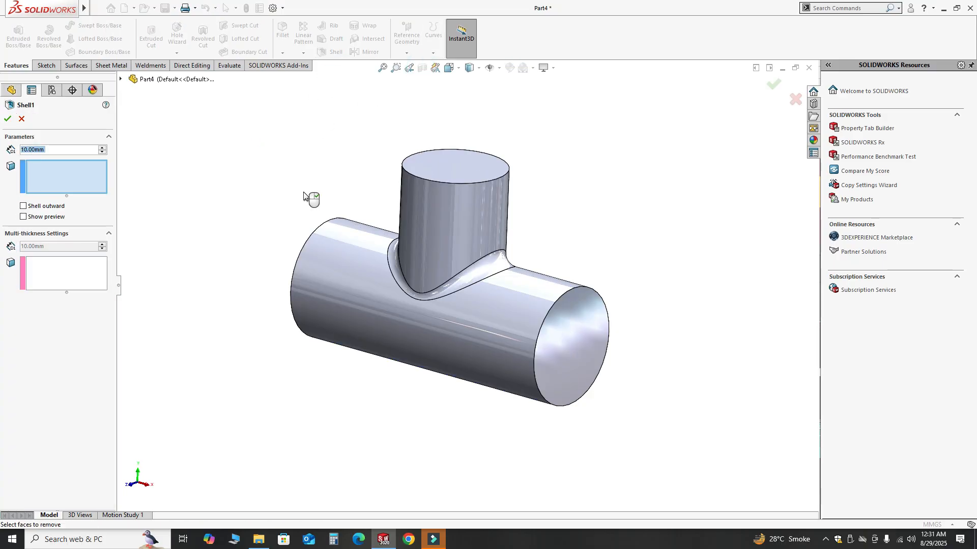
pyautogui.click(471, 175)
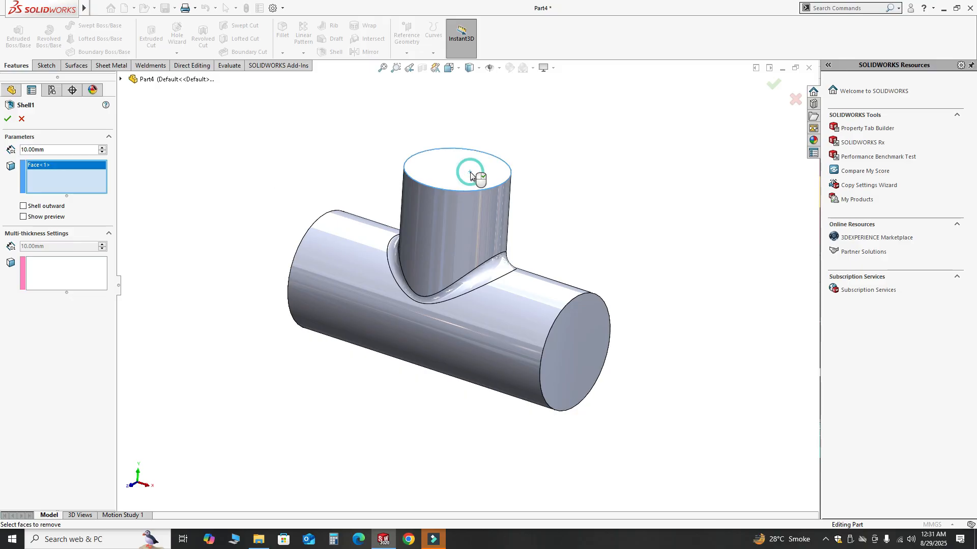
pyautogui.click(565, 337)
pyautogui.moveTo(367, 287); pyautogui.dragTo(457, 293, button='middle')
pyautogui.click(386, 291)
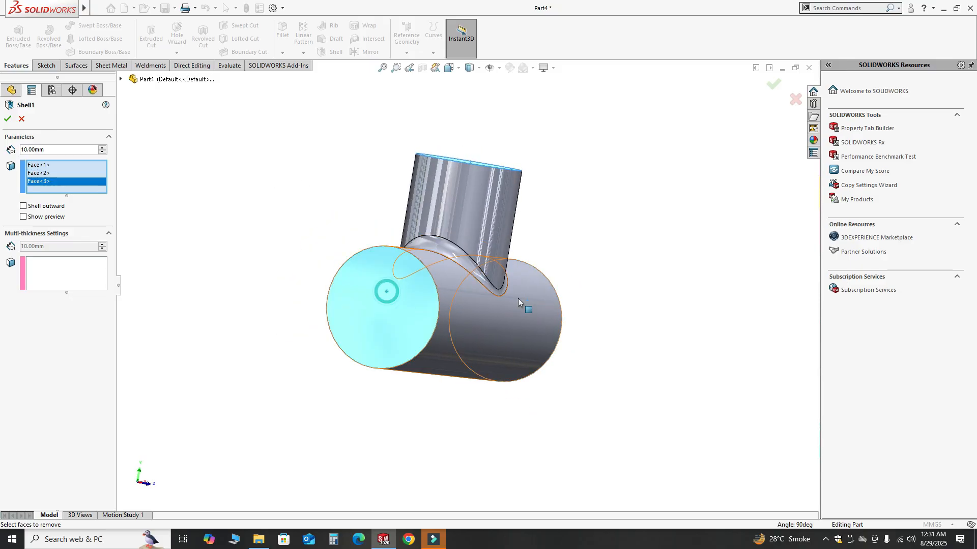
pyautogui.hotkey('ctrl', '7')
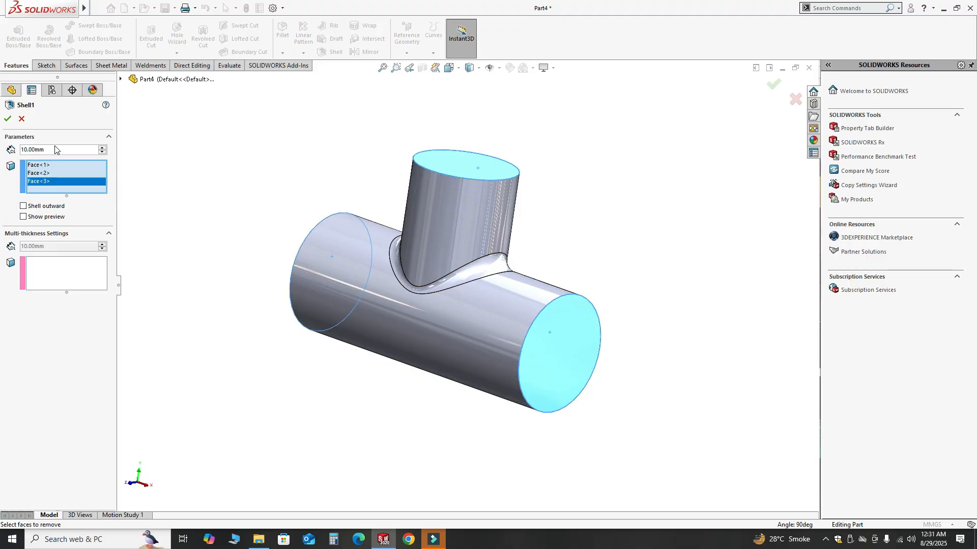
pyautogui.write('5')
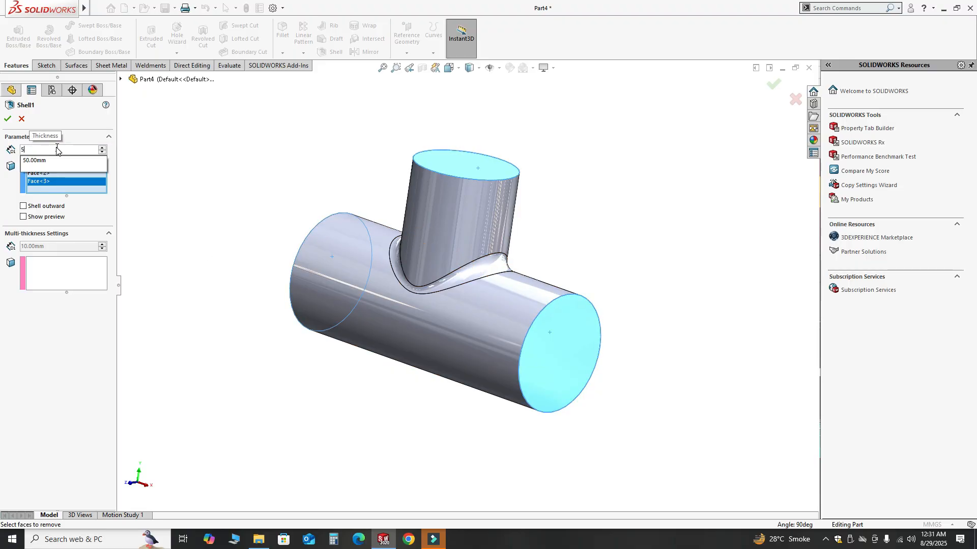
pyautogui.press('Return')
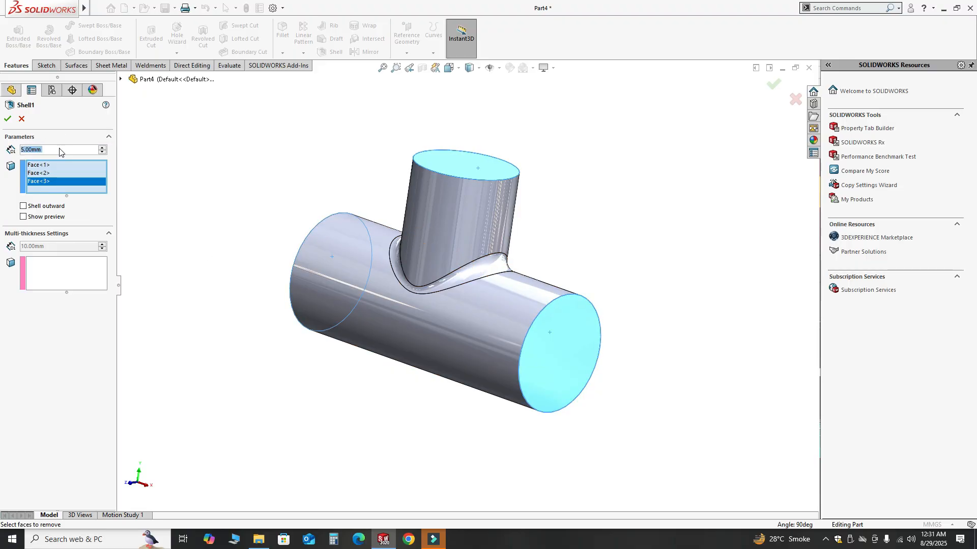
pyautogui.moveTo(230, 147); pyautogui.dragTo(290, 174, button='middle')
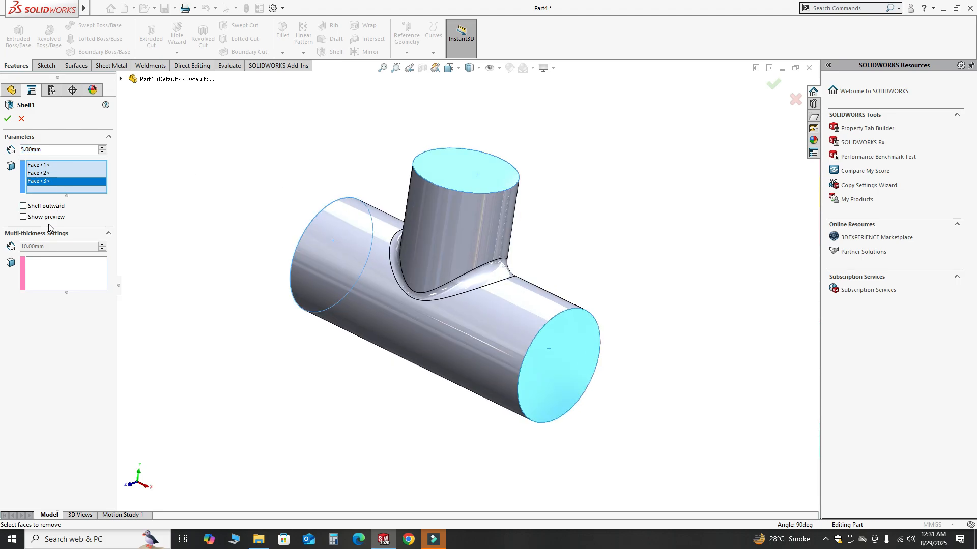
pyautogui.click(23, 217)
pyautogui.moveTo(309, 260); pyautogui.dragTo(212, 228, button='middle')
pyautogui.click(8, 118)
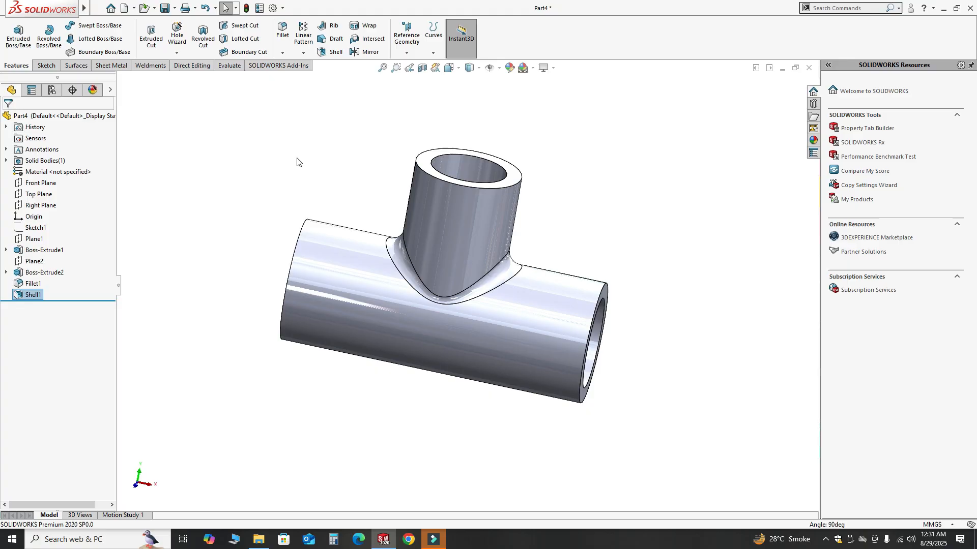
# Start a sketch on the horizontal pipe's ring-shaped end face at the negative X end and convert its inner circular edge into sketch geometry
pyautogui.moveTo(484, 243); pyautogui.dragTo(353, 183, button='middle')
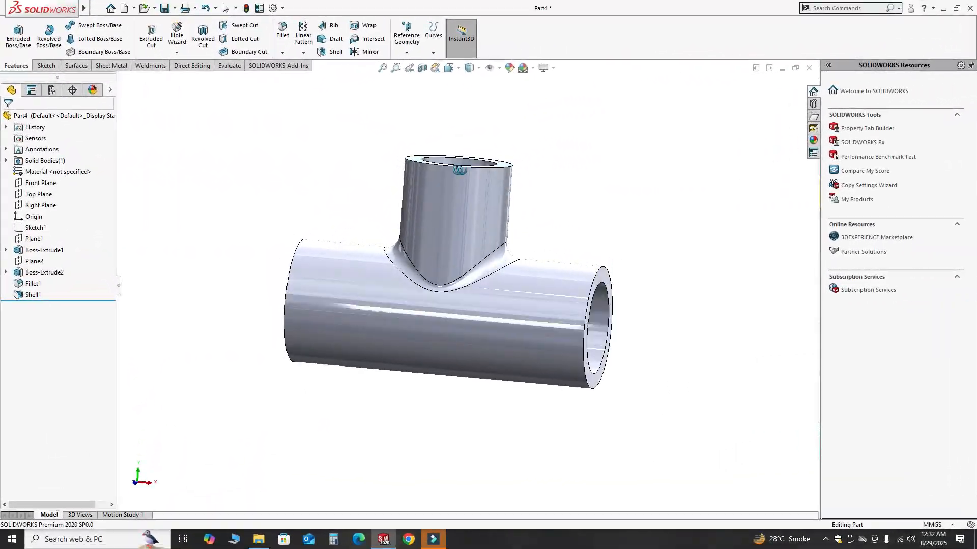
pyautogui.moveTo(437, 194); pyautogui.dragTo(358, 170, button='middle')
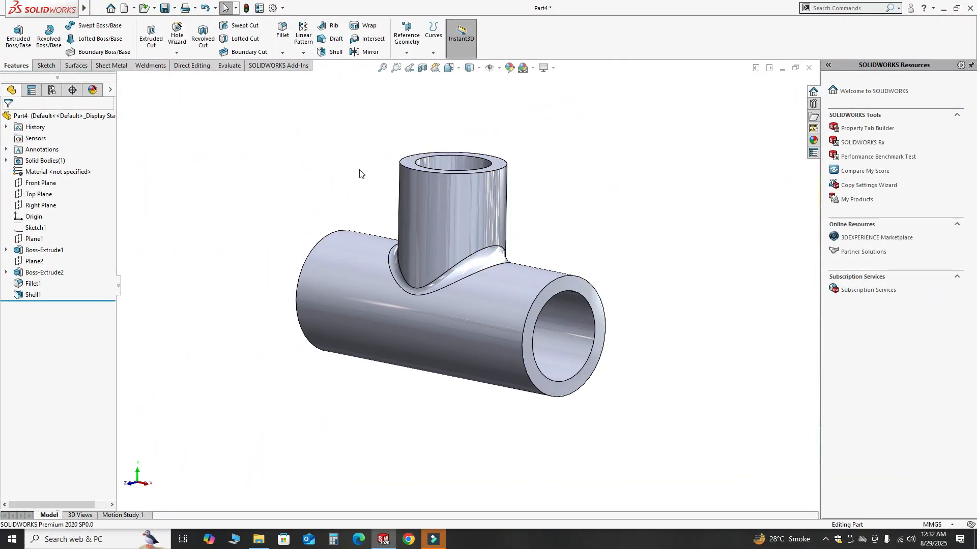
pyautogui.moveTo(332, 286); pyautogui.dragTo(364, 352, button='middle')
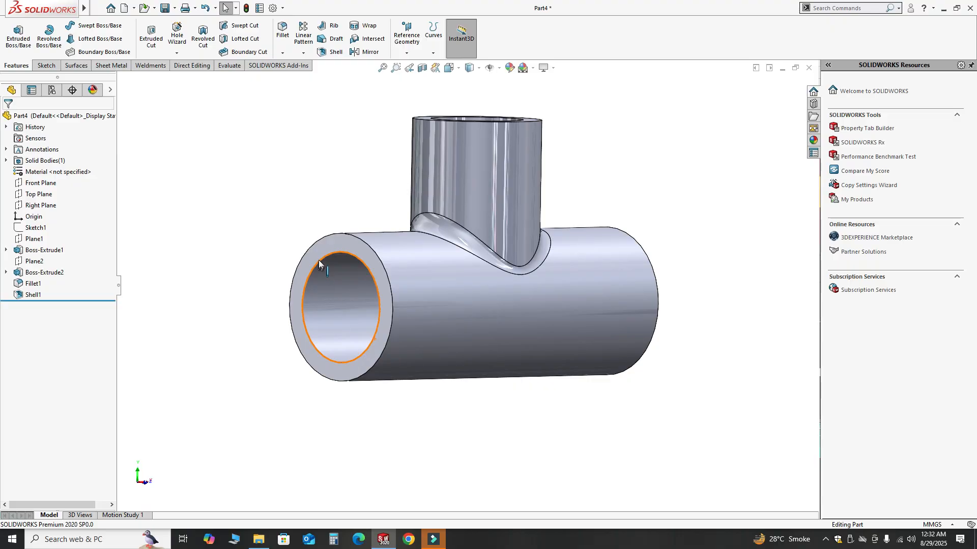
pyautogui.click(333, 244)
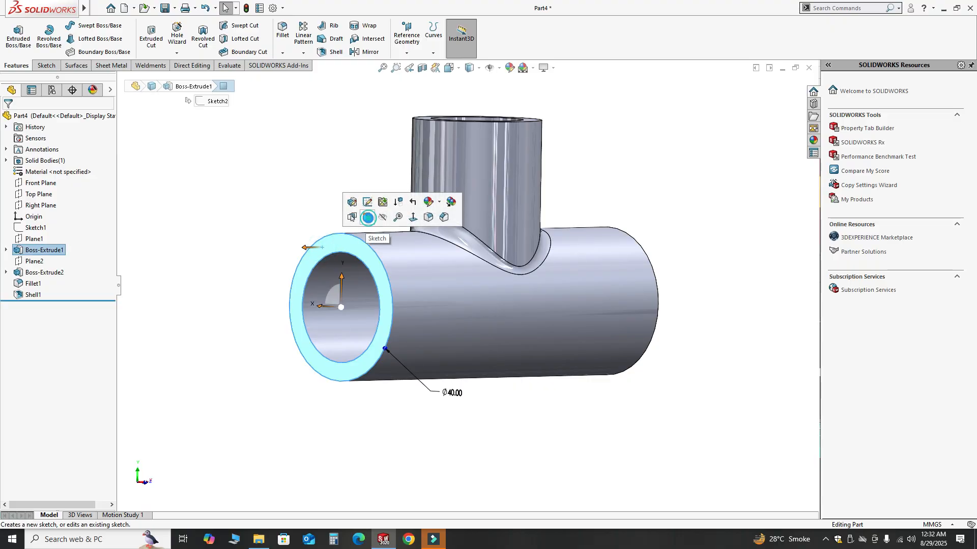
pyautogui.click(368, 217)
pyautogui.moveTo(442, 335); pyautogui.dragTo(413, 349, button='middle')
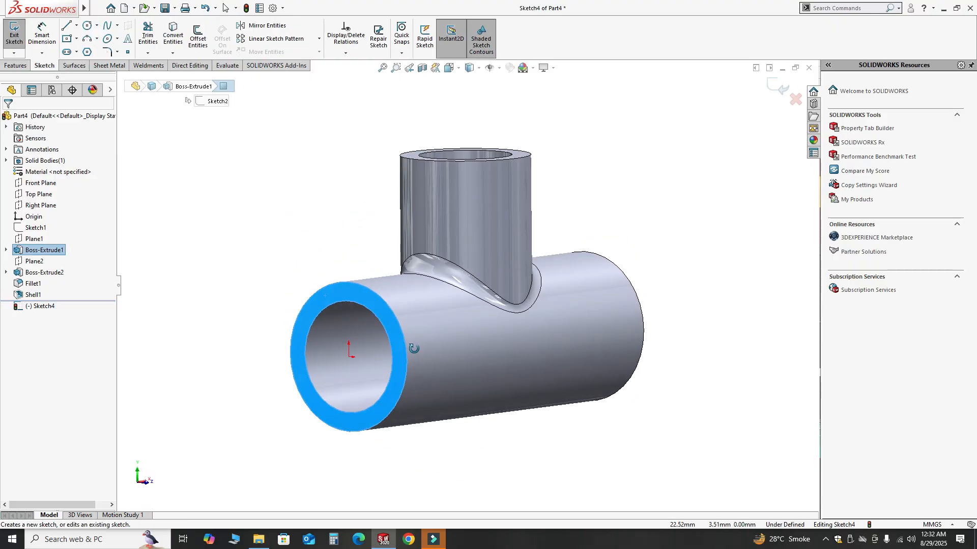
pyautogui.click(188, 123)
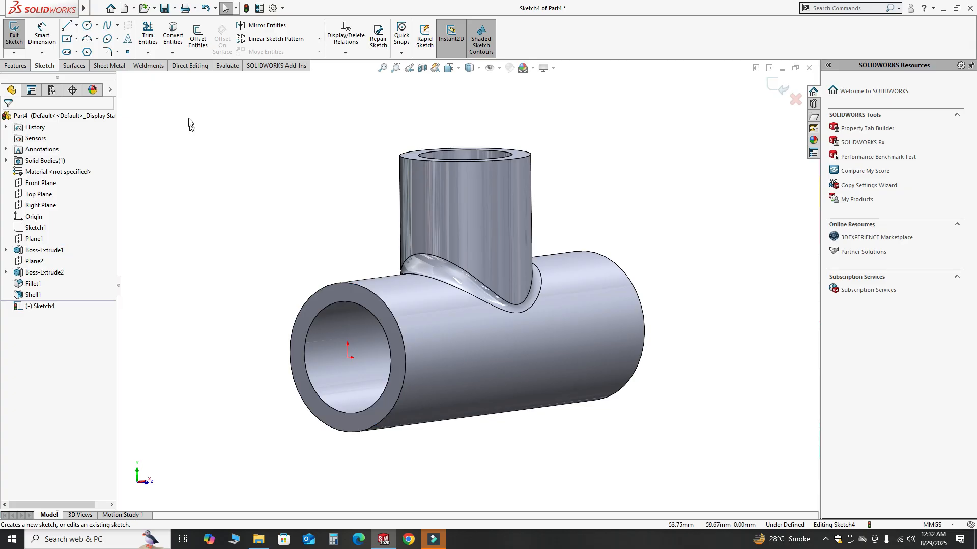
pyautogui.click(171, 35)
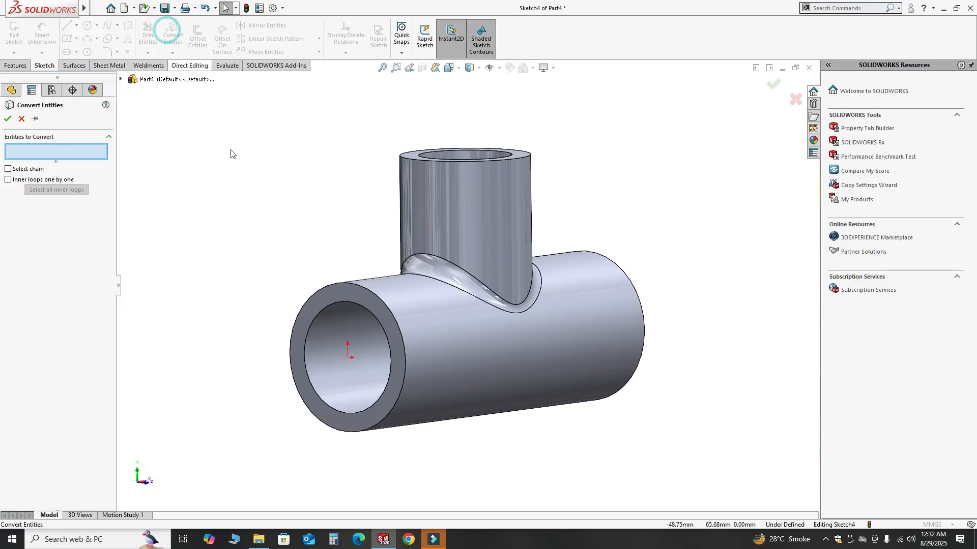
pyautogui.click(319, 314)
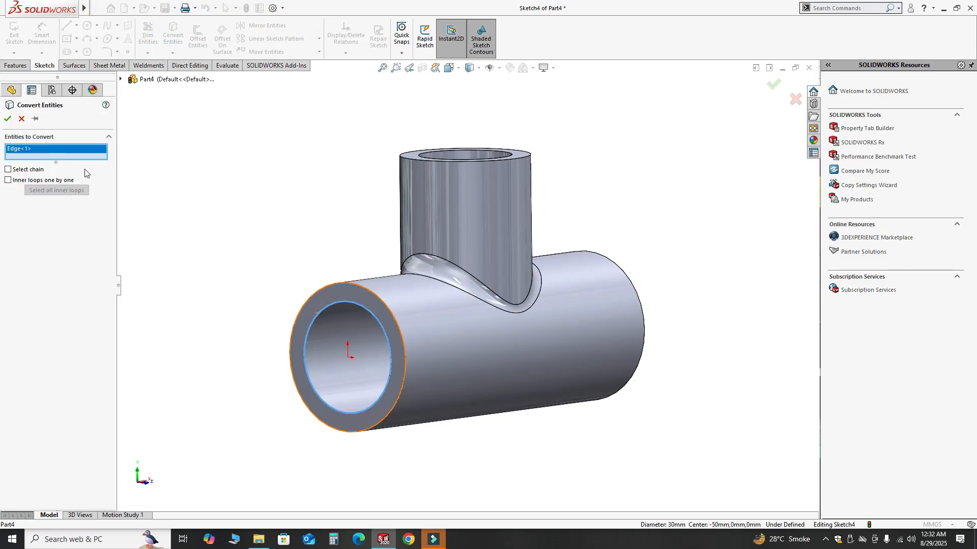
pyautogui.click(7, 119)
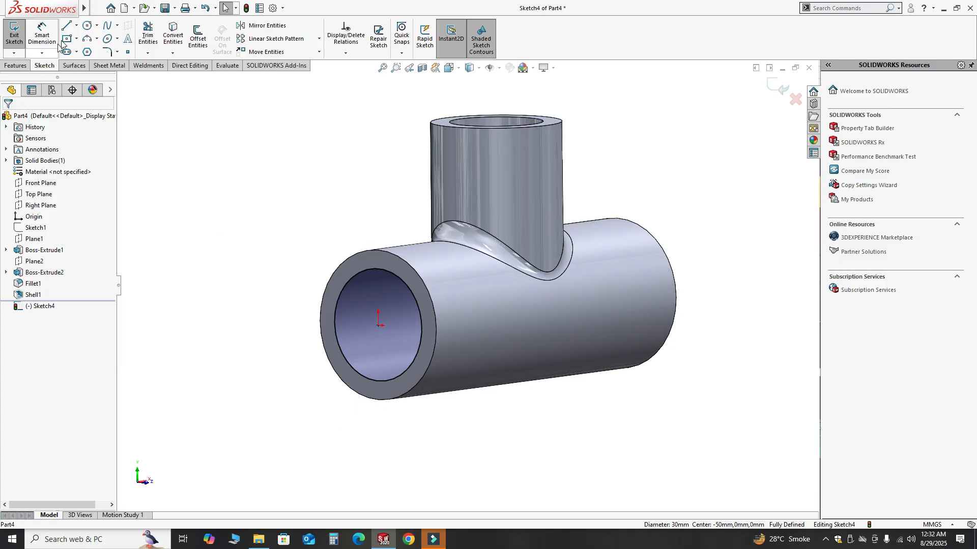
# Sketch a circle about 51 mm in diameter centred on the origin, around the pipe's outer edge
pyautogui.click(87, 25)
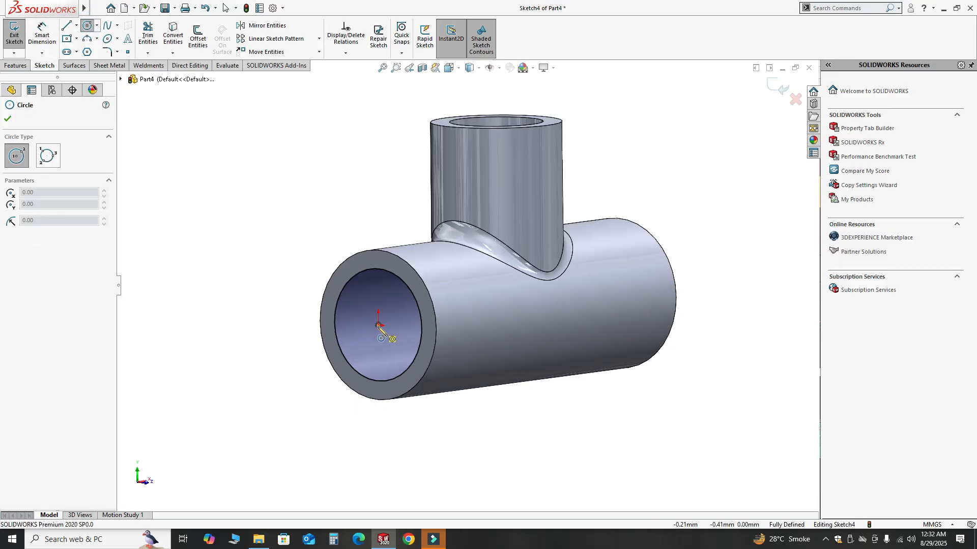
pyautogui.click(378, 324)
pyautogui.click(322, 374)
pyautogui.press('Escape')
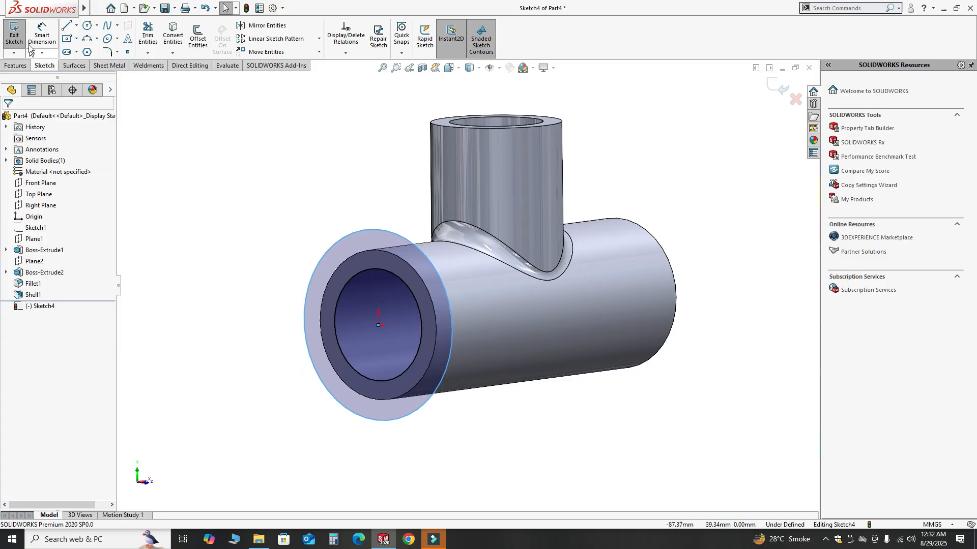
# Dimension the outer flange circle to a diameter of 50 mm
pyautogui.click(38, 39)
pyautogui.click(321, 257)
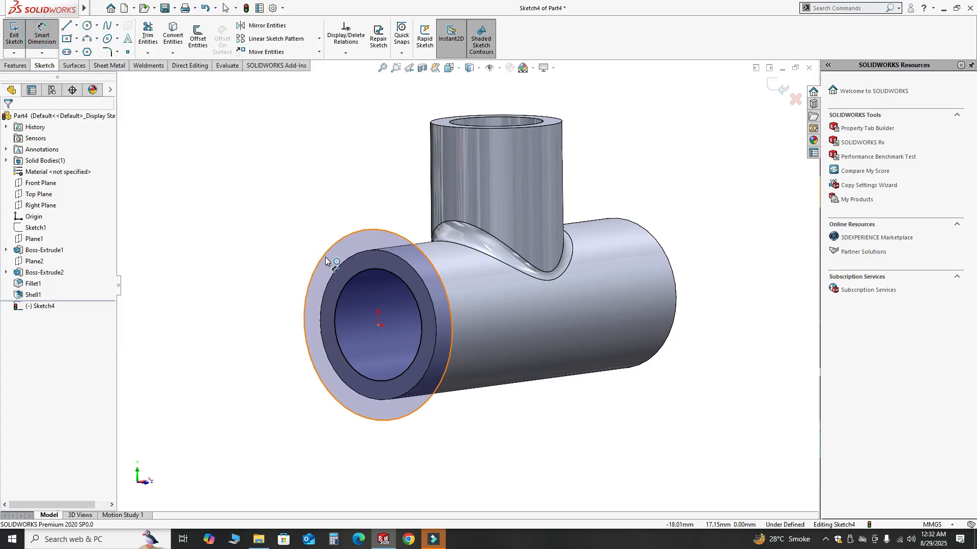
pyautogui.click(256, 225)
pyautogui.write('5')
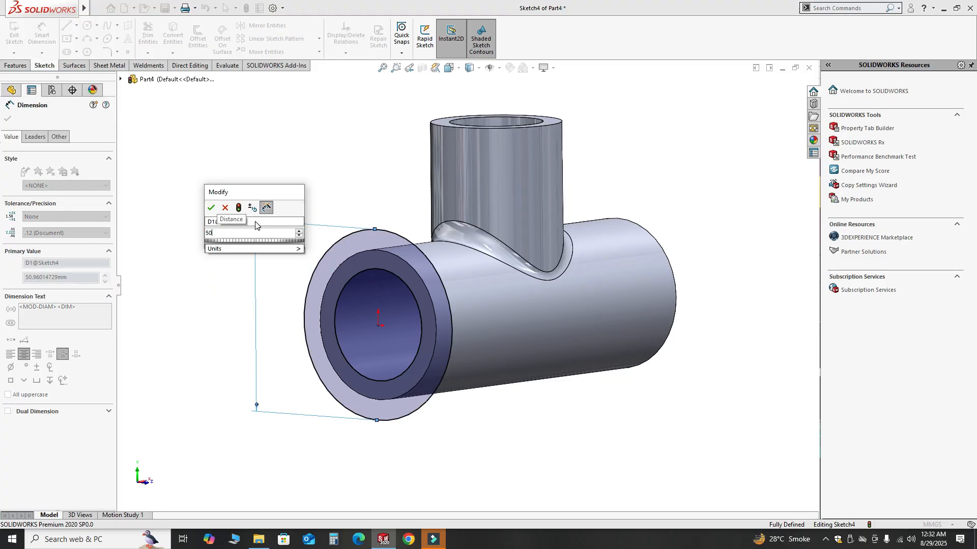
pyautogui.write('0')
pyautogui.press('Return')
pyautogui.scroll(-4, 375, 177)
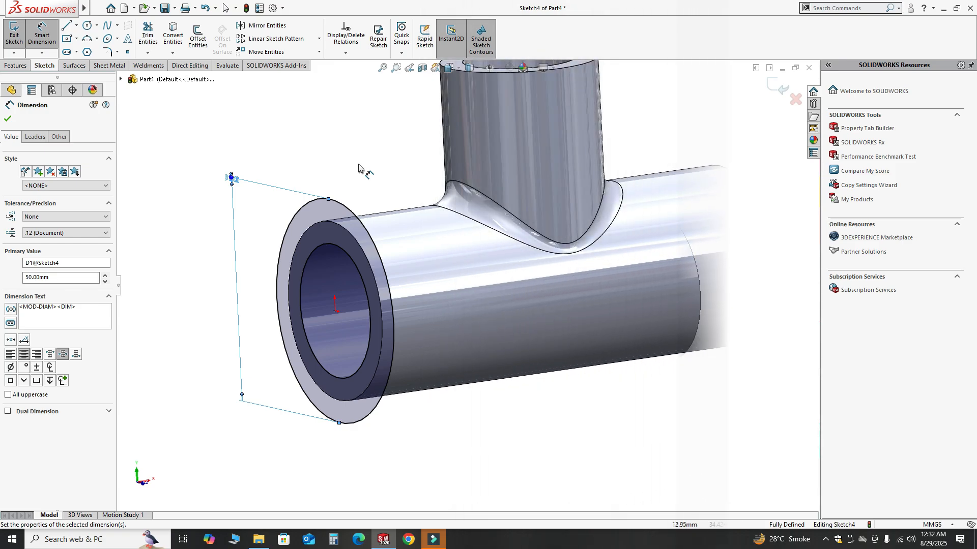
# Extrude the flange ring sketch 10 mm in the reversed direction, back along the horizontal pipe, merged with the body
pyautogui.click(770, 88)
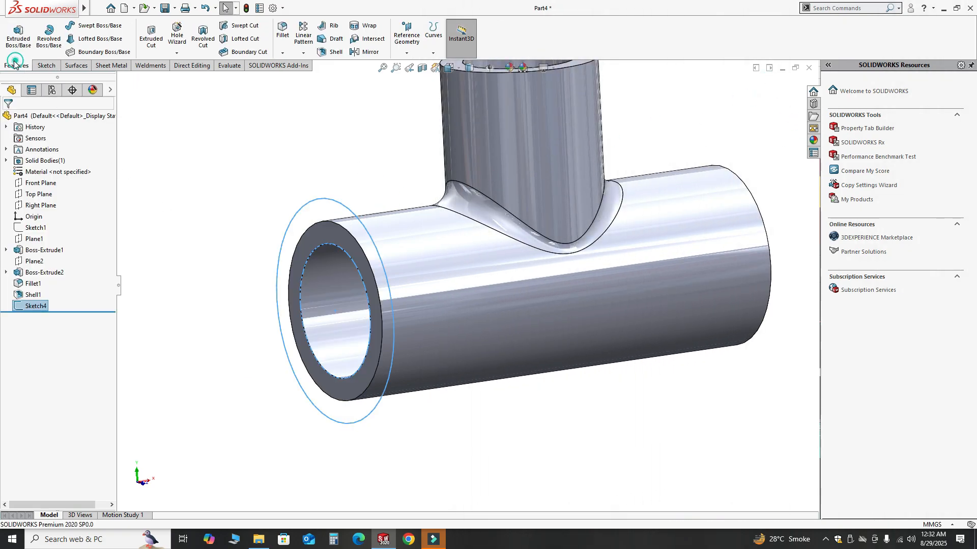
pyautogui.click(18, 35)
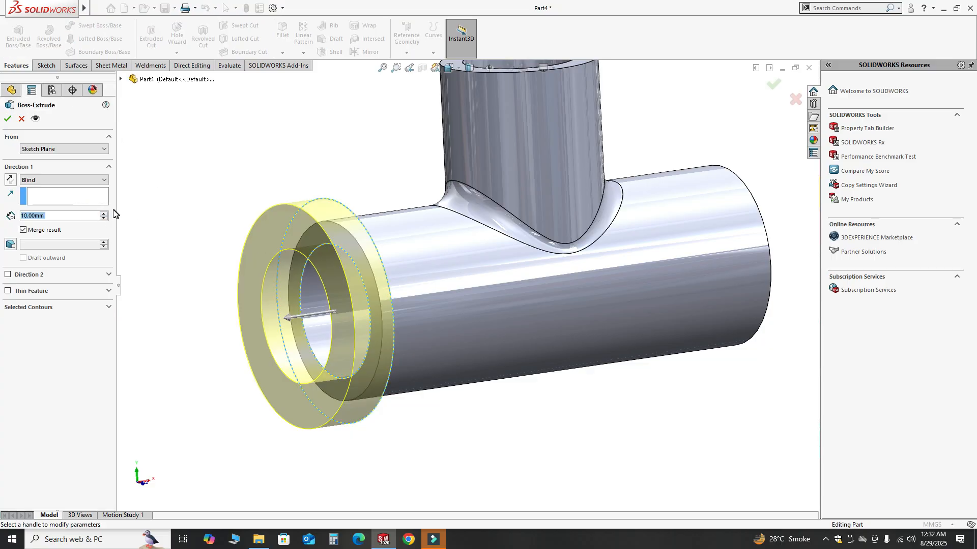
pyautogui.click(11, 179)
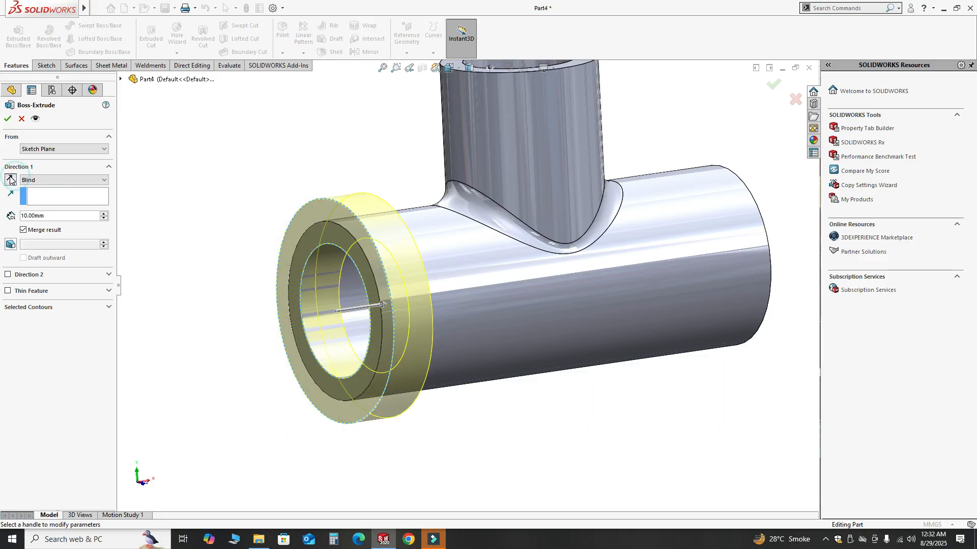
pyautogui.click(7, 119)
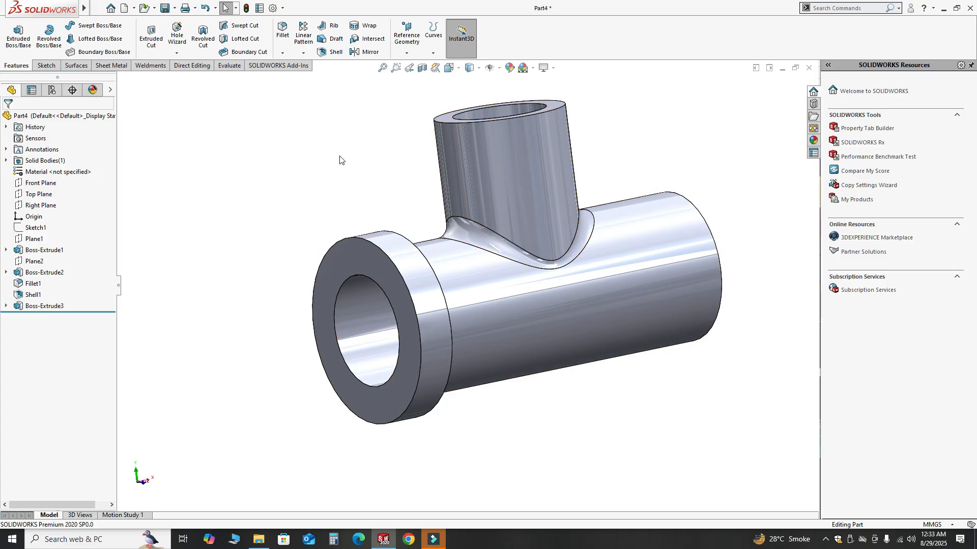
# Mirror the extruded end flange about the Right Plane onto the opposite end of the horizontal pipe
pyautogui.click(301, 55)
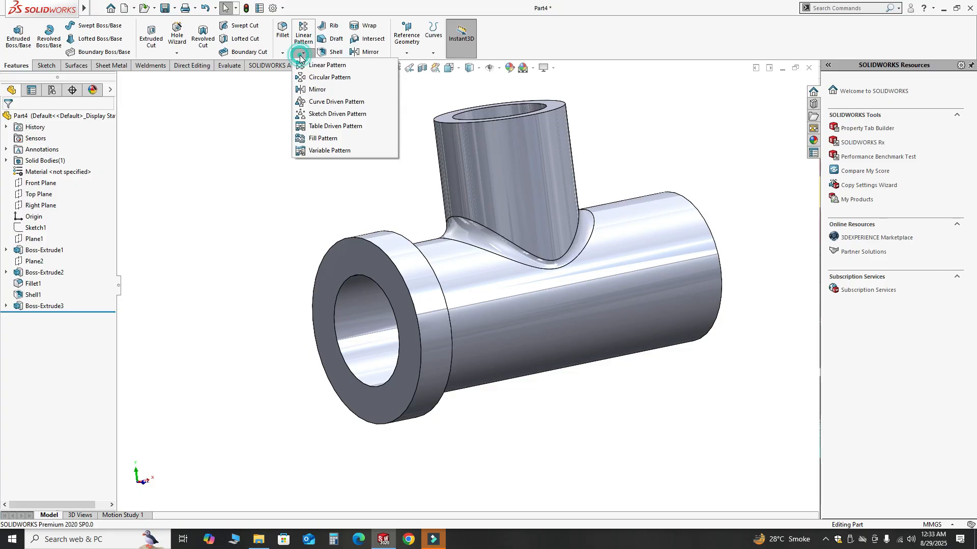
pyautogui.click(326, 90)
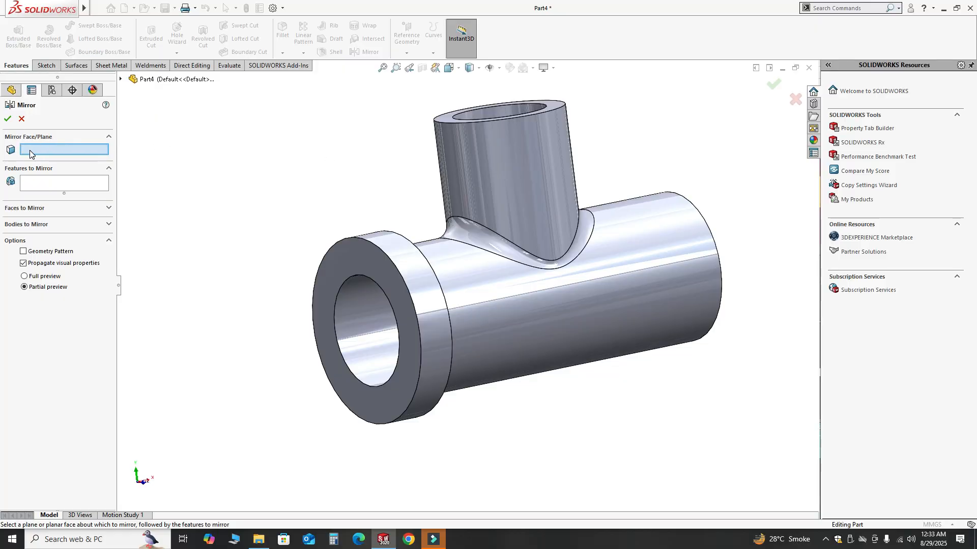
pyautogui.click(122, 80)
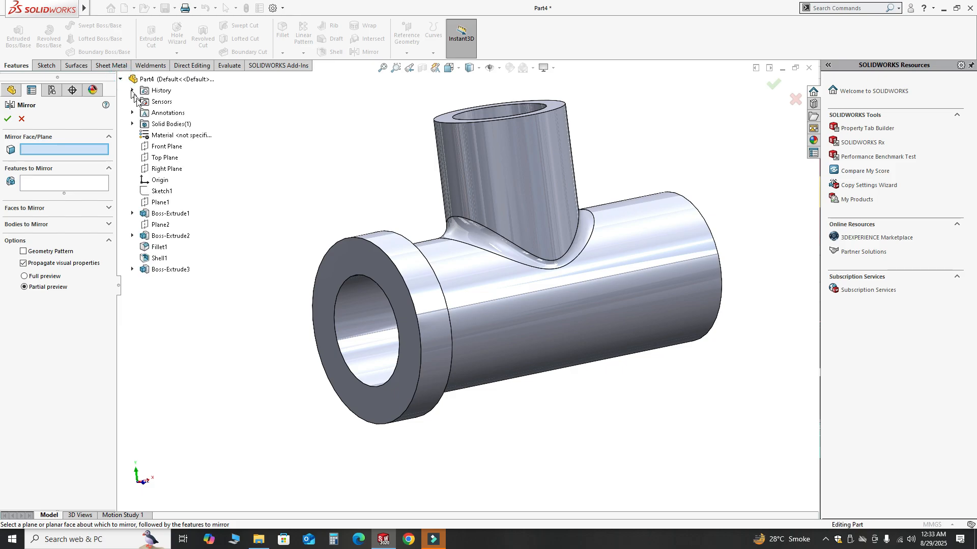
pyautogui.click(163, 170)
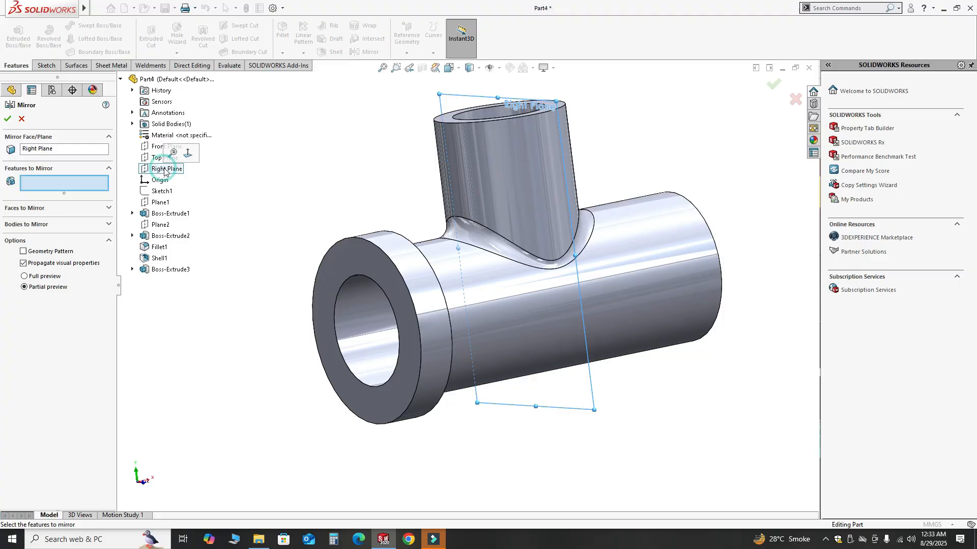
pyautogui.click(172, 270)
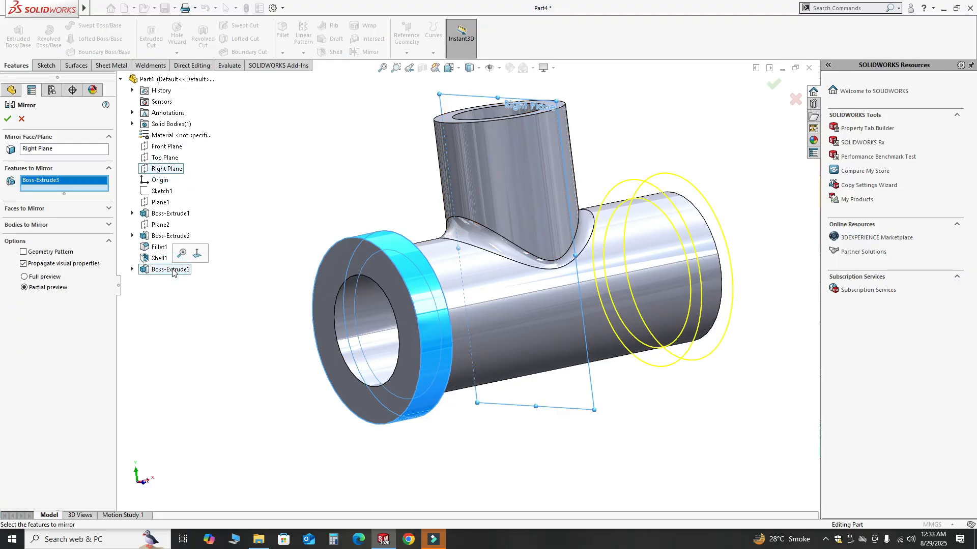
pyautogui.moveTo(624, 279)
pyautogui.mouseDown(button='middle')
pyautogui.moveTo(497, 258)
pyautogui.moveTo(614, 281)
pyautogui.mouseUp(button='middle')
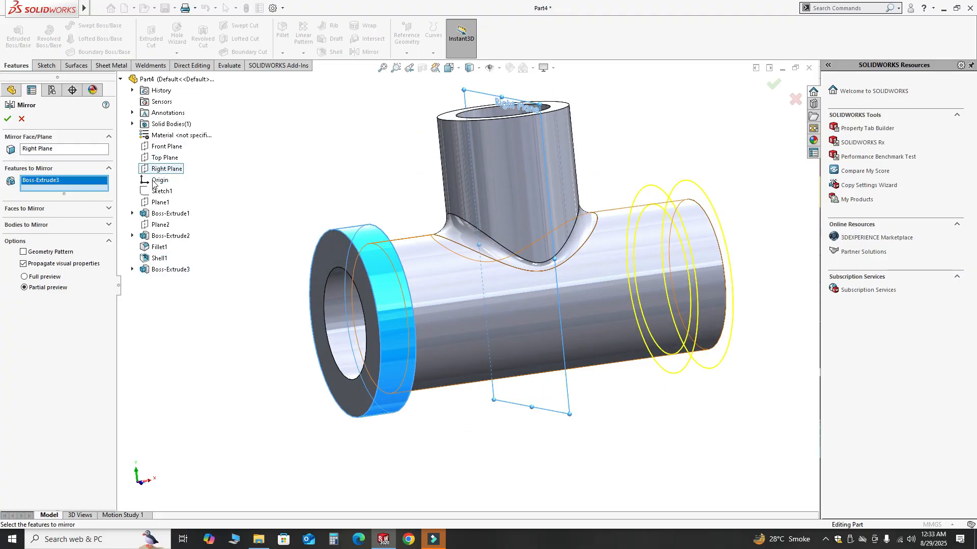
pyautogui.click(7, 119)
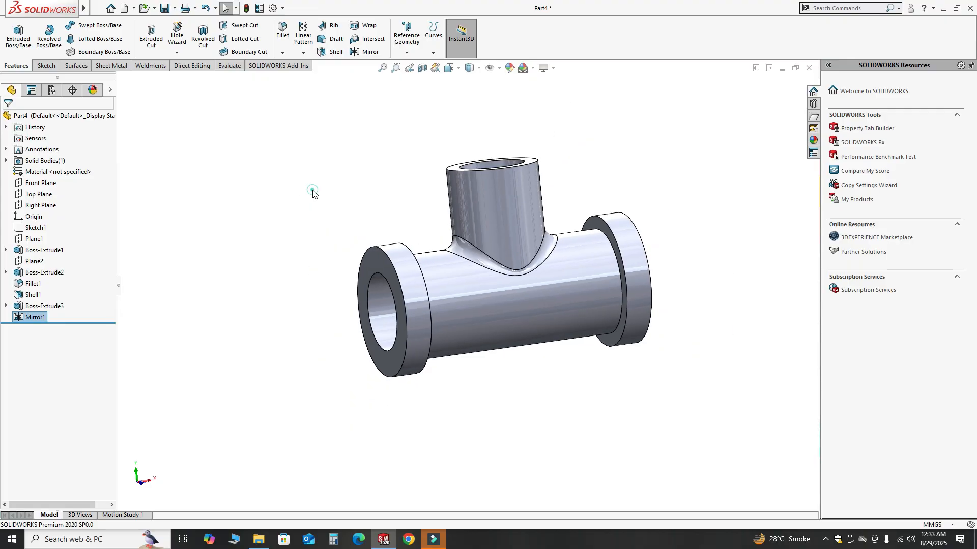
# Start a sketch on the vertical branch's ring-shaped top face and convert its inner circular edge into sketch geometry
pyautogui.moveTo(305, 190); pyautogui.dragTo(596, 173, button='middle')
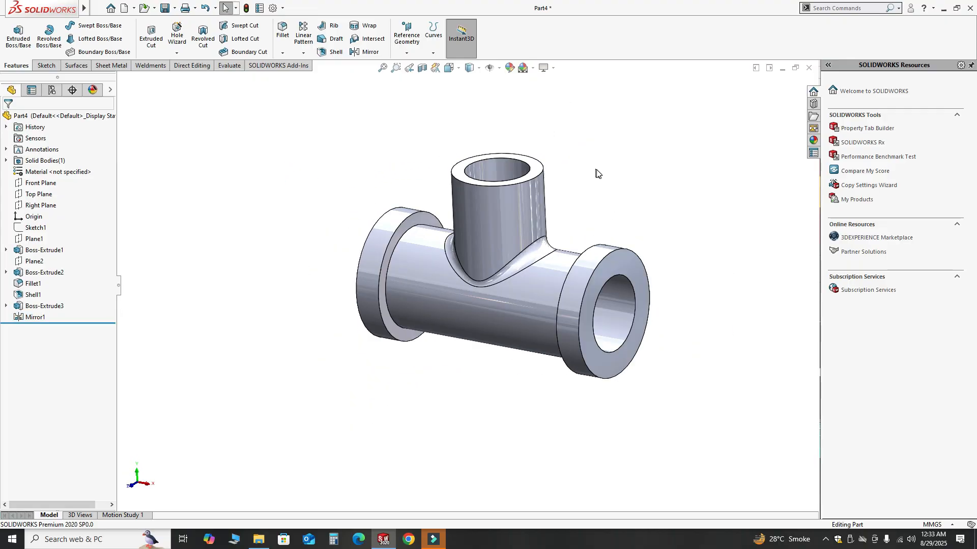
pyautogui.scroll(-2, 601, 223)
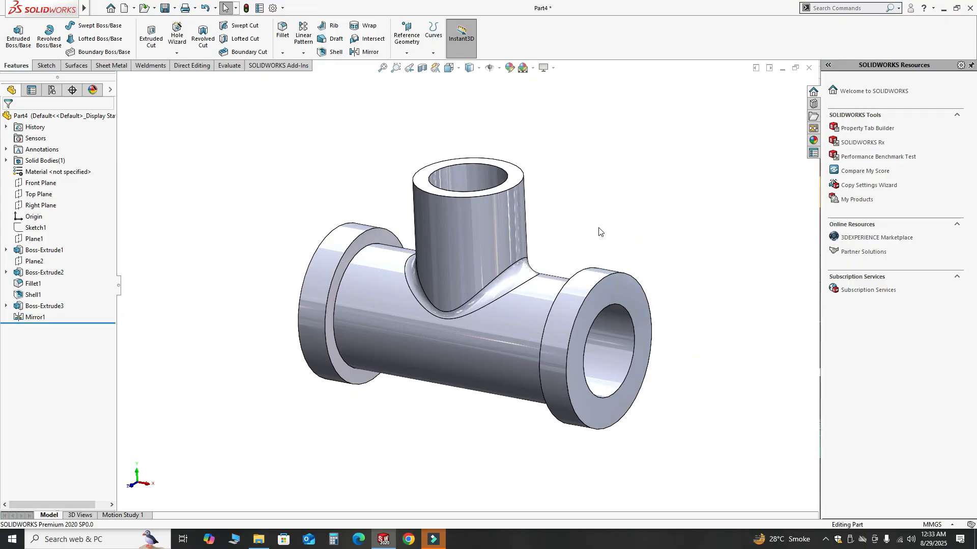
pyautogui.moveTo(478, 197); pyautogui.dragTo(473, 244, button='middle')
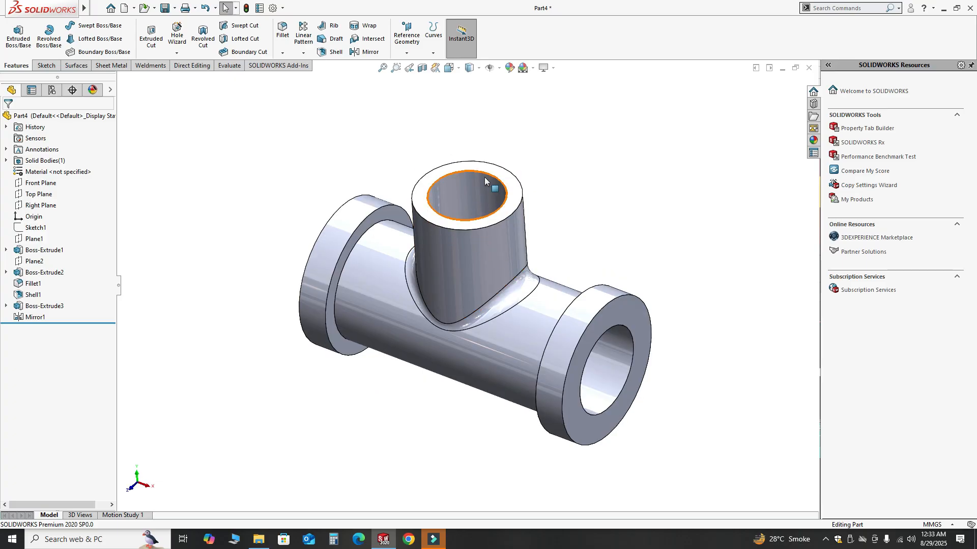
pyautogui.moveTo(468, 194); pyautogui.dragTo(470, 173, button='middle')
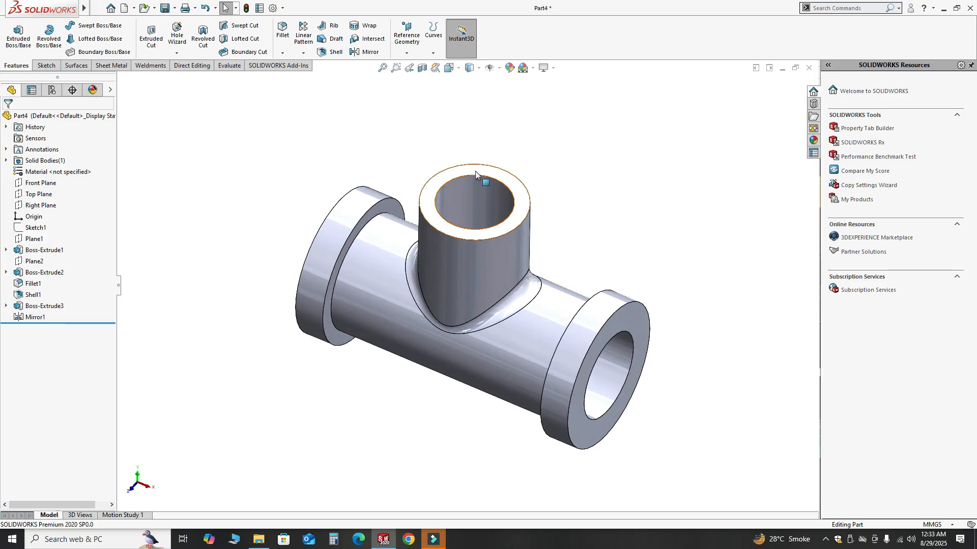
pyautogui.click(475, 171)
pyautogui.click(514, 146)
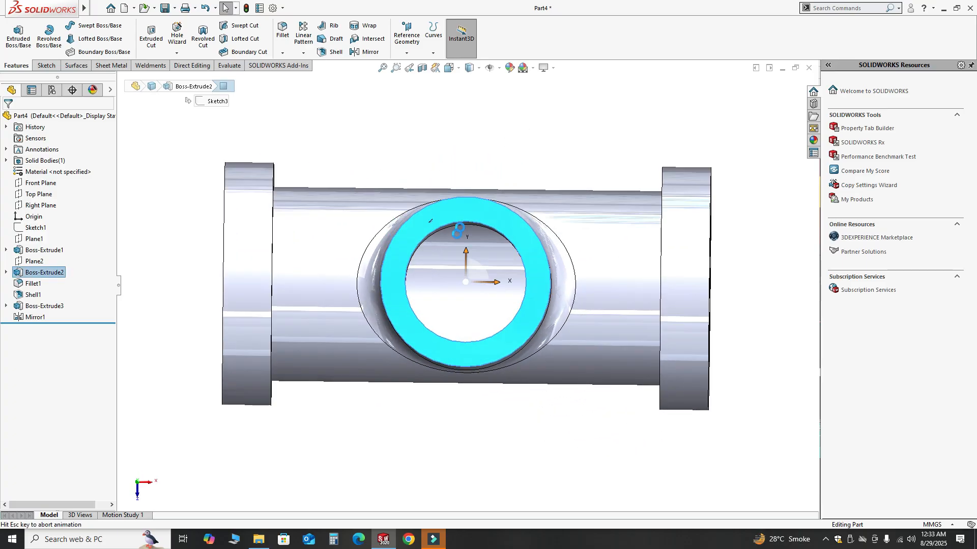
pyautogui.moveTo(449, 278); pyautogui.dragTo(423, 199, button='middle')
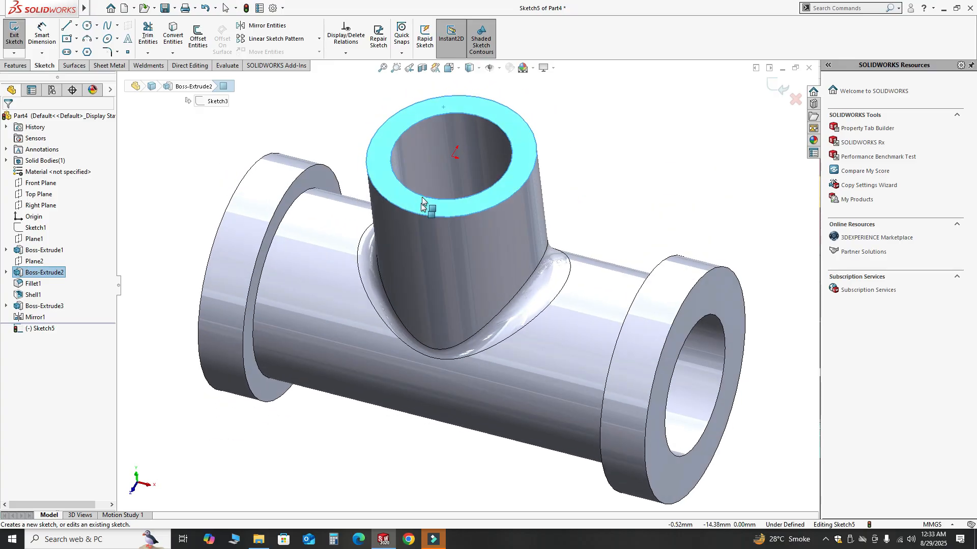
pyautogui.click(427, 121)
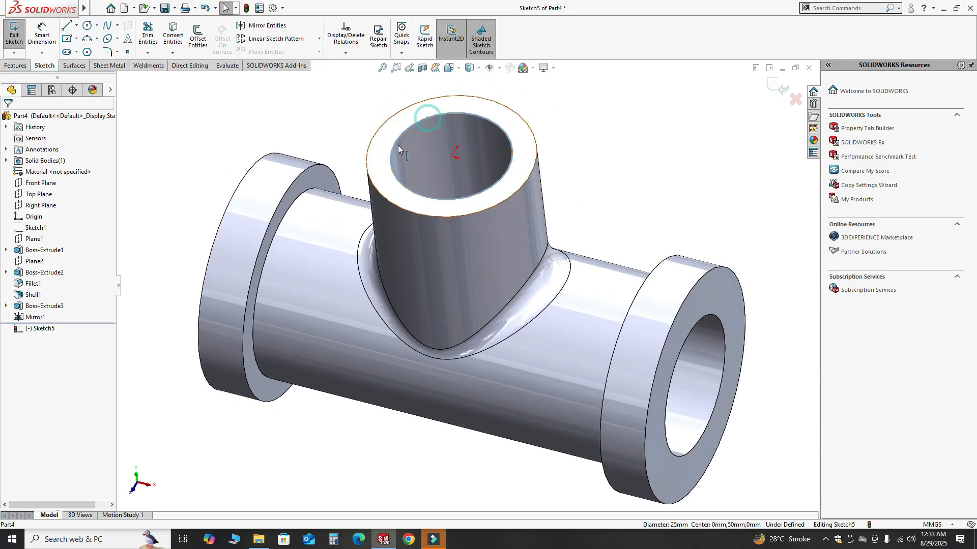
pyautogui.click(173, 35)
pyautogui.moveTo(365, 188); pyautogui.dragTo(368, 196, button='middle')
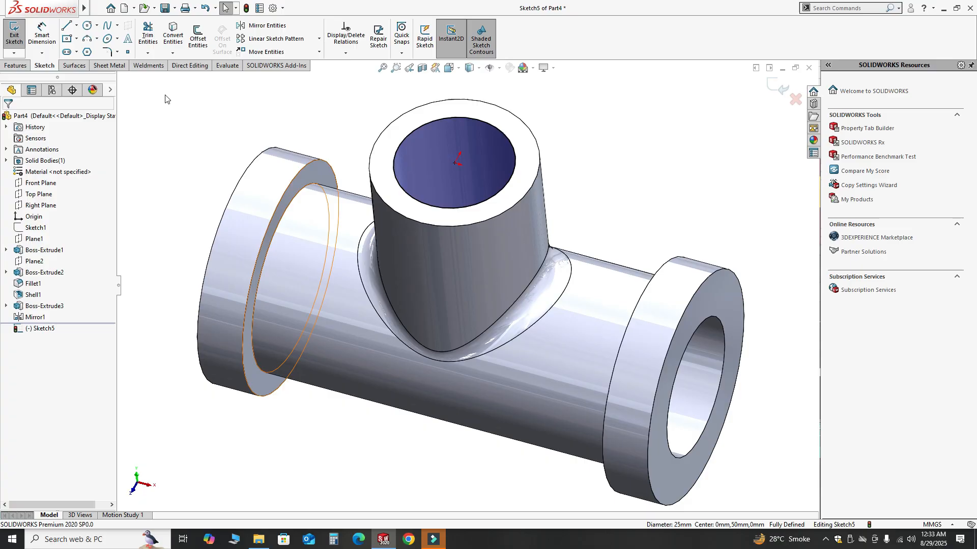
# Sketch a circle about 44 mm in diameter centred on the origin, around the branch's outer edge
pyautogui.click(89, 26)
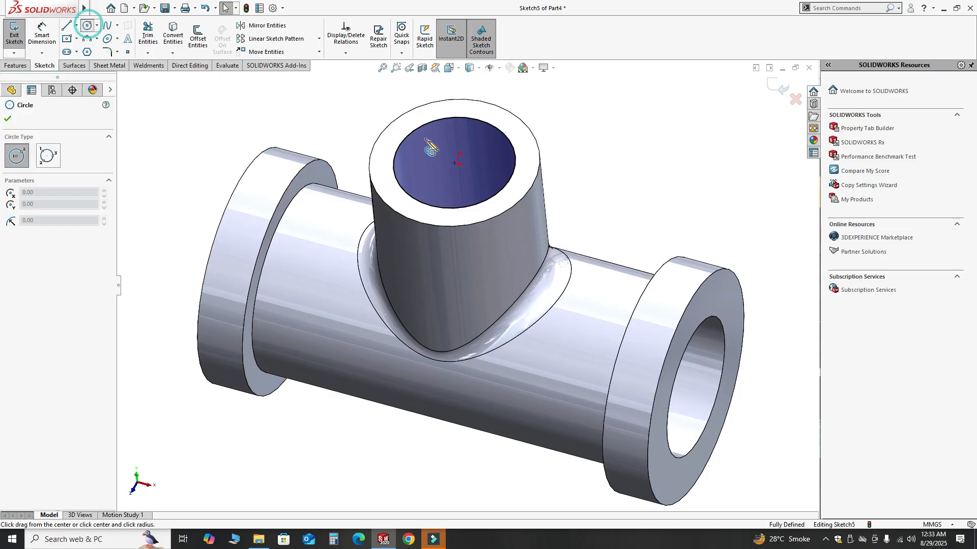
pyautogui.click(455, 163)
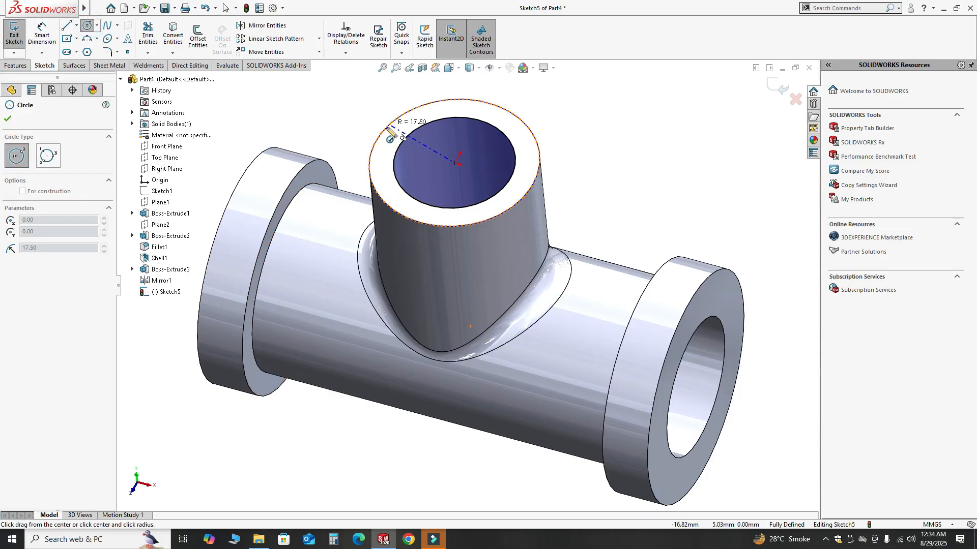
pyautogui.click(361, 132)
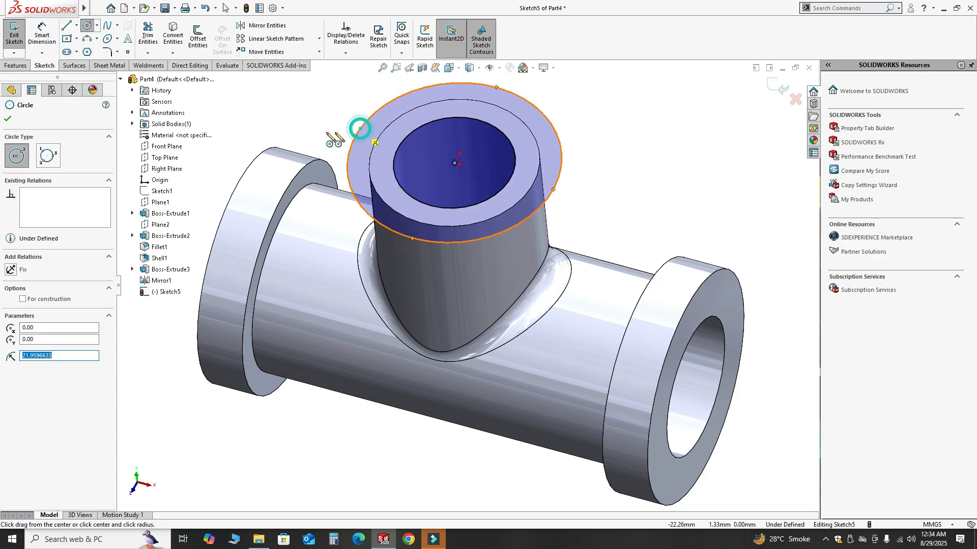
pyautogui.press('Escape')
# Dimension the branch flange's outer circle to a diameter of 40 mm
pyautogui.click(42, 33)
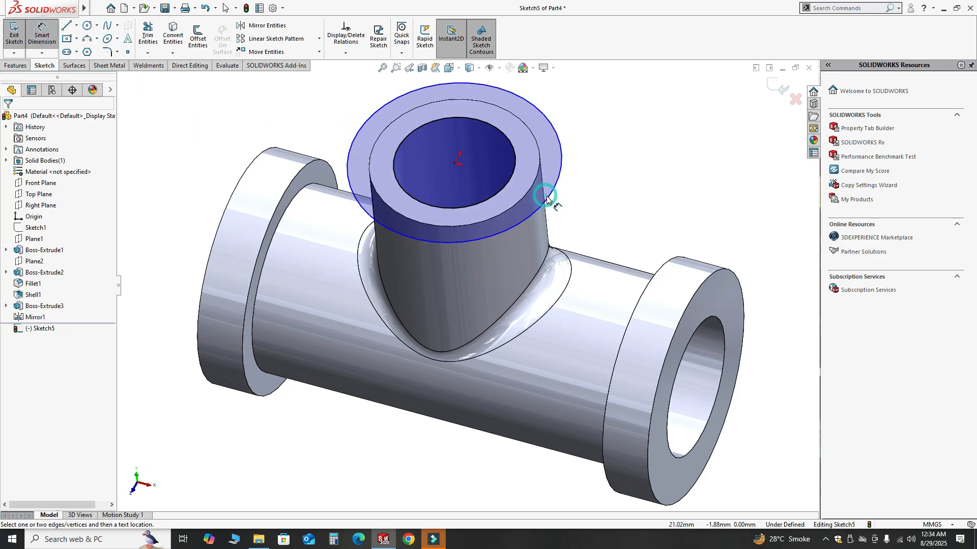
pyautogui.click(565, 200)
pyautogui.click(618, 157)
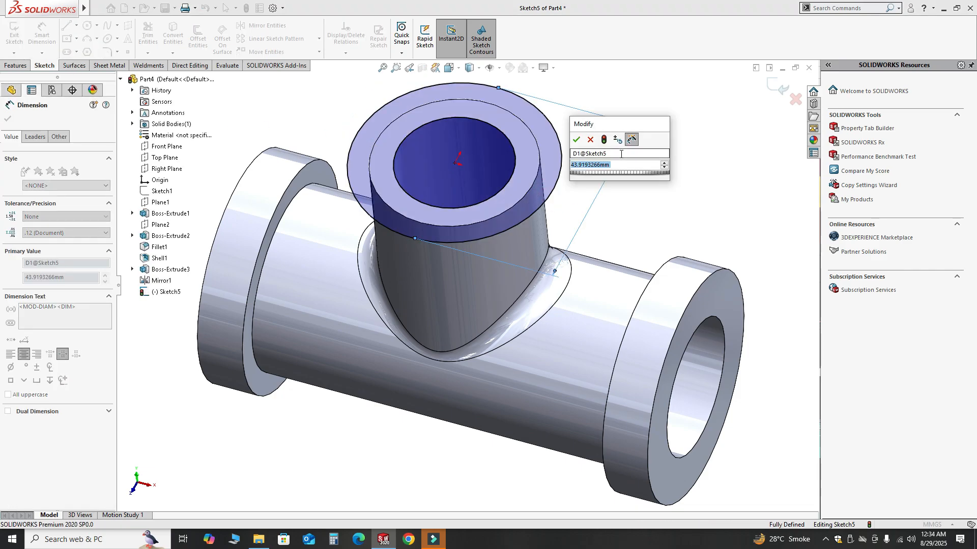
pyautogui.write('40')
pyautogui.press('Return')
pyautogui.press('f')
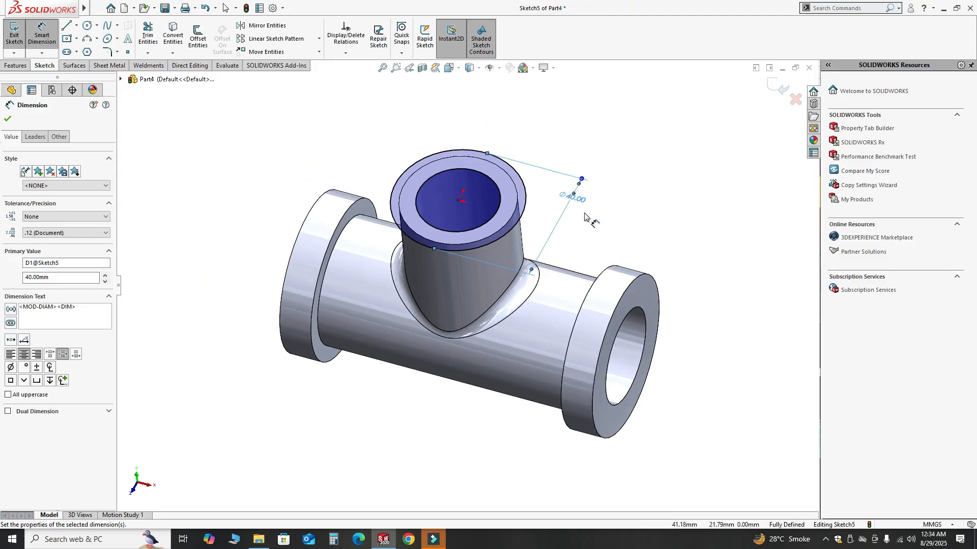
pyautogui.press('Escape')
pyautogui.press('Escape')
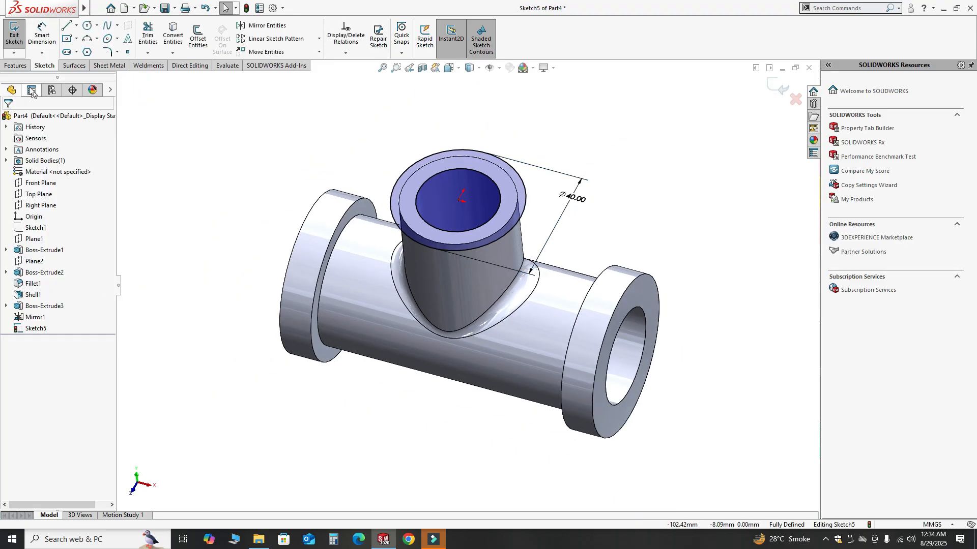
# Extrude the branch flange sketch 10 mm in the reversed direction, down along the branch, merged with the body
pyautogui.click(17, 66)
pyautogui.click(19, 35)
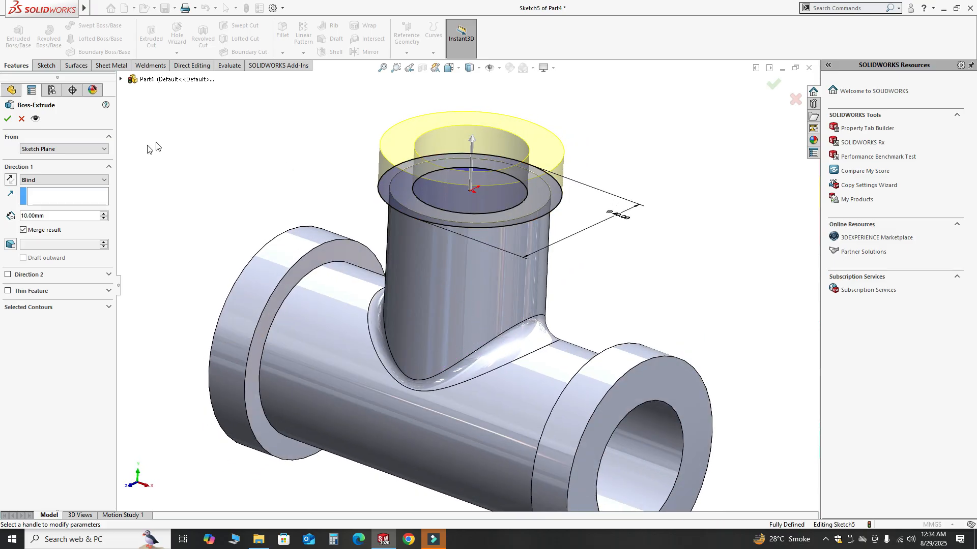
pyautogui.click(12, 181)
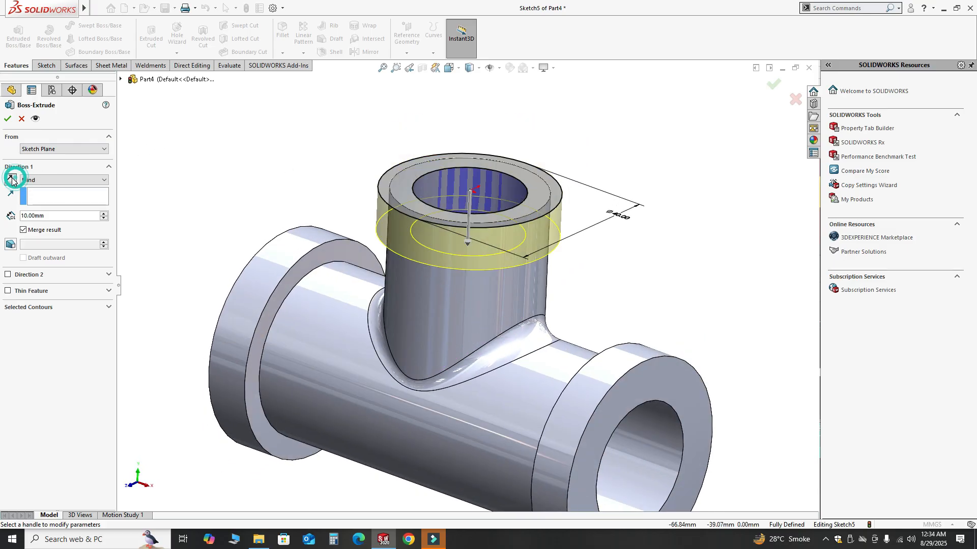
pyautogui.moveTo(338, 203); pyautogui.dragTo(336, 250, button='middle')
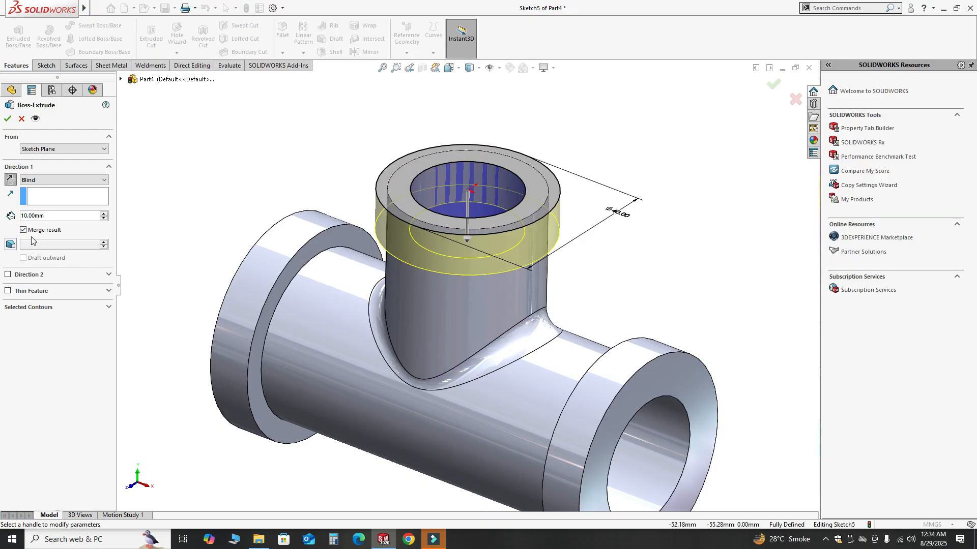
pyautogui.click(7, 119)
# Open the bronze group of the metal appearances in the appearance library
pyautogui.moveTo(259, 130); pyautogui.dragTo(477, 388, button='middle')
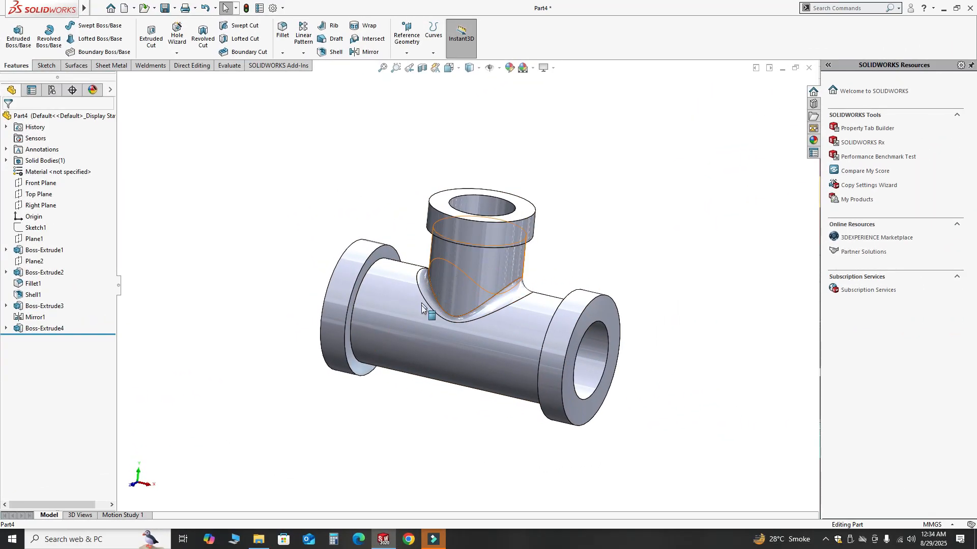
pyautogui.scroll(-3, 465, 354)
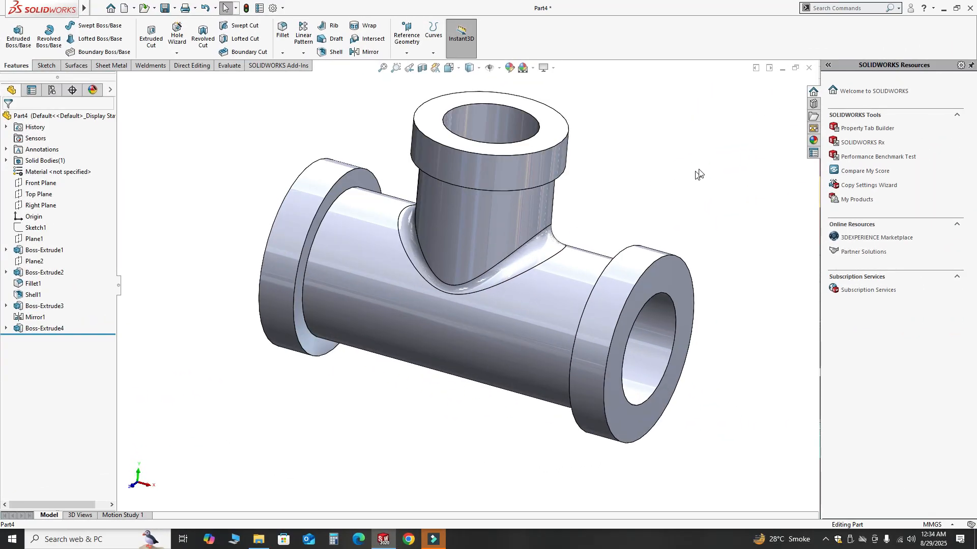
pyautogui.click(812, 142)
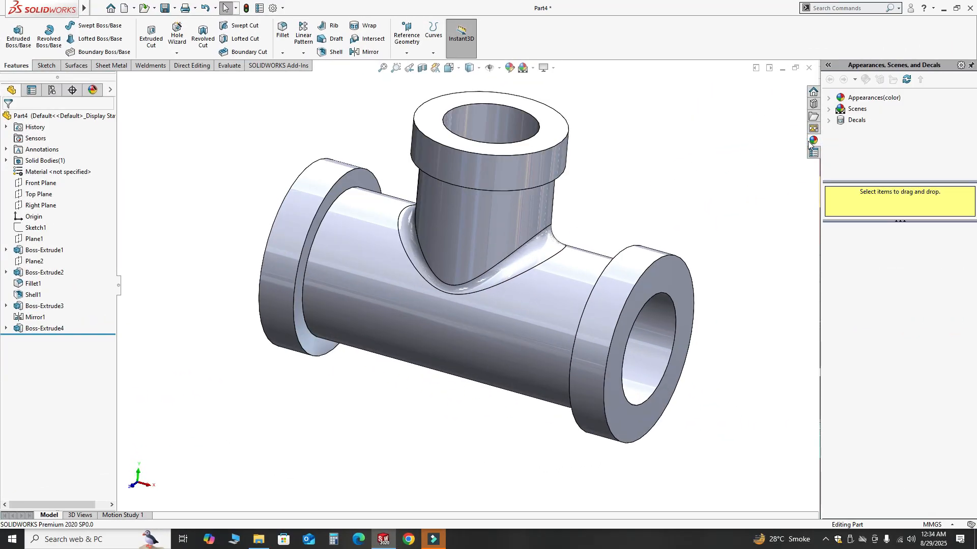
pyautogui.click(828, 99)
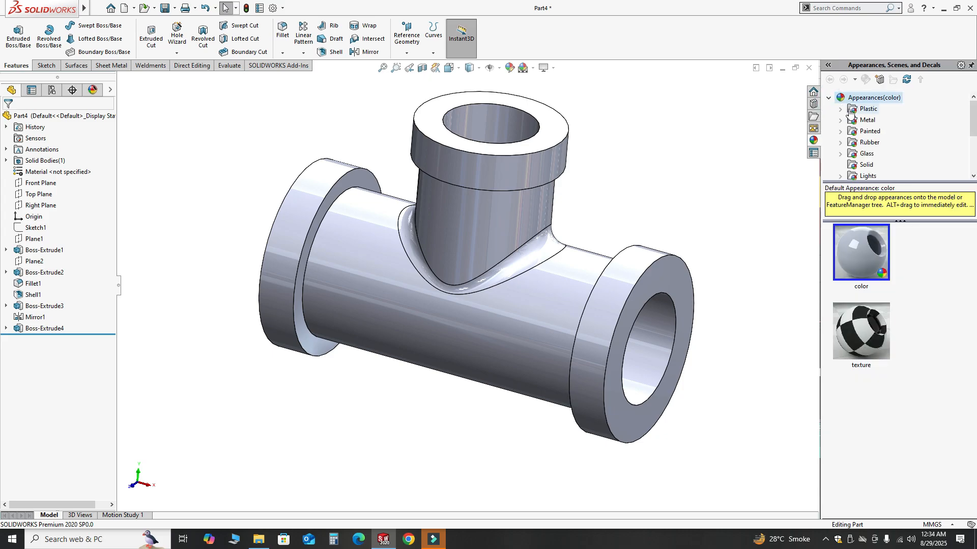
pyautogui.click(840, 121)
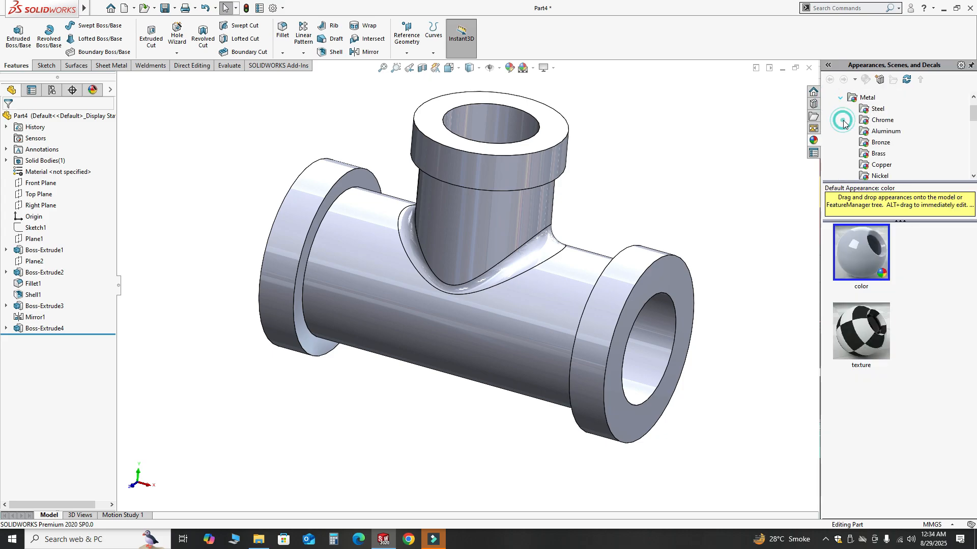
pyautogui.click(878, 145)
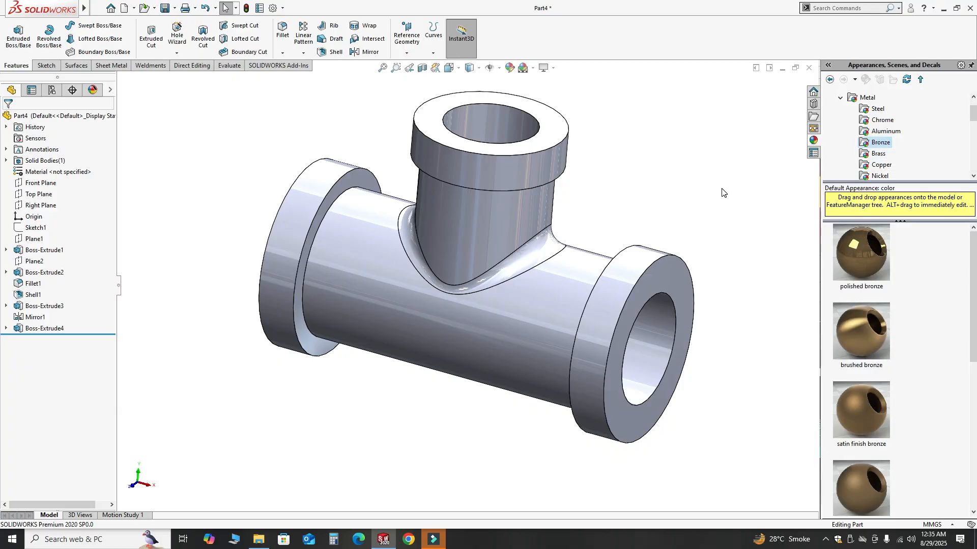
# Apply the satin finish bronze appearance to the whole fitting and examine its surface texture up close
pyautogui.moveTo(868, 325)
pyautogui.moveTo(862, 401); pyautogui.dragTo(472, 230)
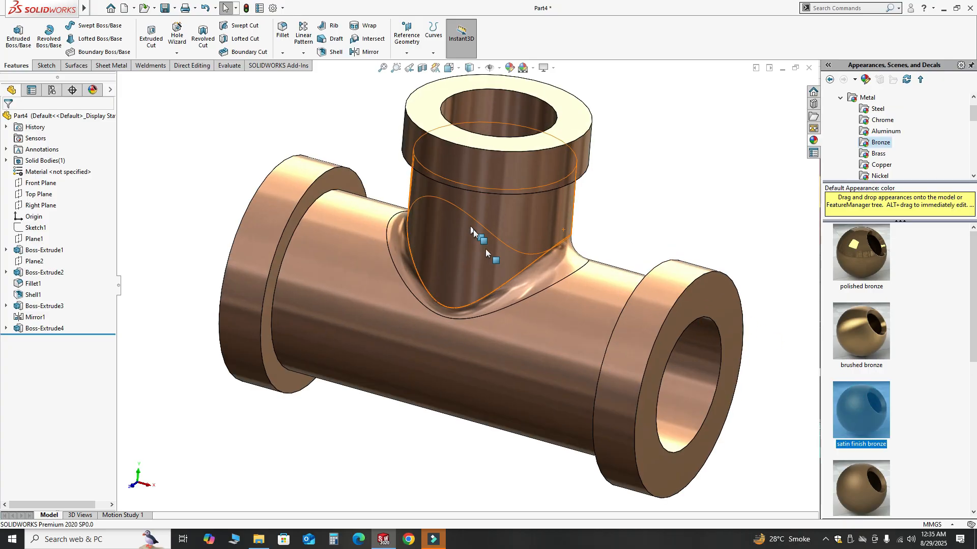
pyautogui.scroll(-6, 533, 328)
pyautogui.scroll(-3, 517, 252)
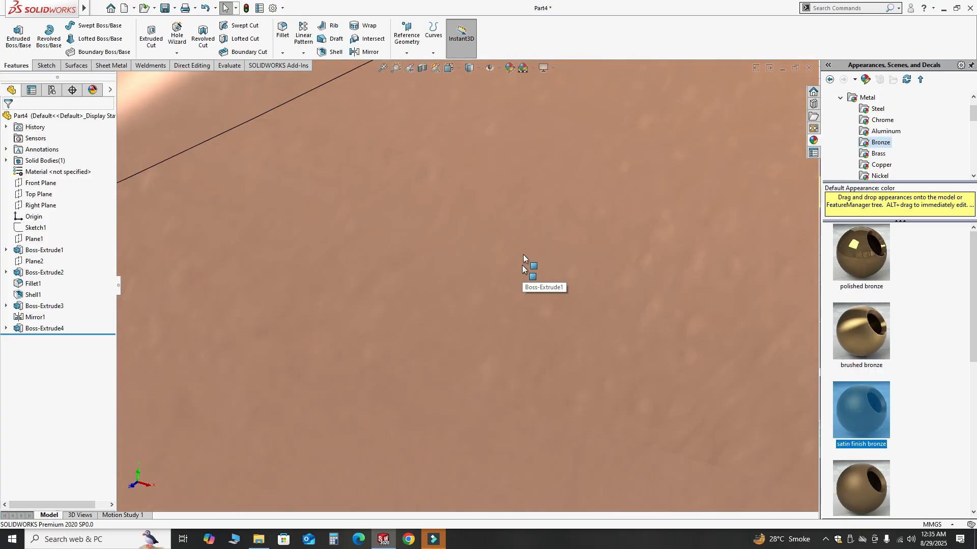
pyautogui.scroll(5, 580, 275)
# Apply the cast bronze appearance to the fitting and examine its grain on the pipe and branch
pyautogui.scroll(-3, 865, 346)
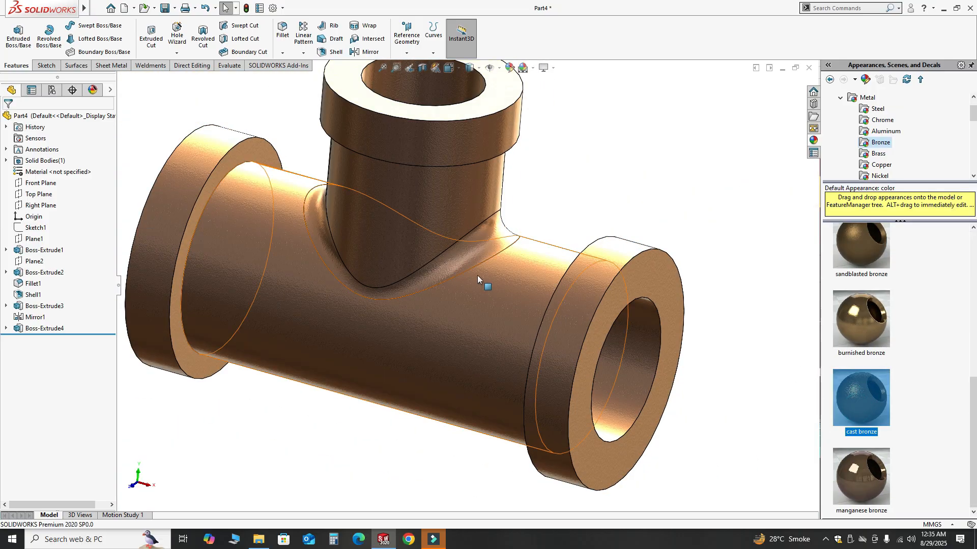
pyautogui.scroll(-6, 478, 276)
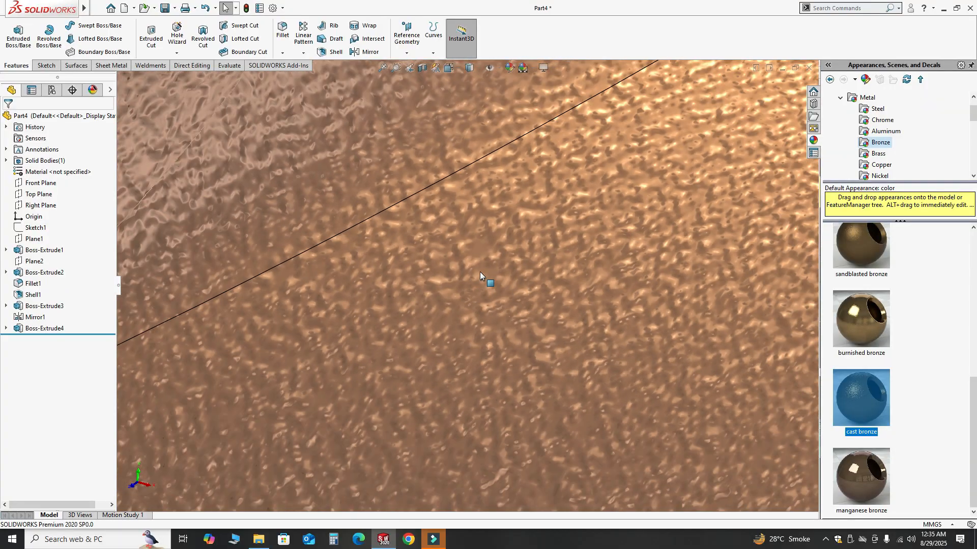
pyautogui.scroll(3, 480, 272)
pyautogui.scroll(3, 371, 194)
pyautogui.scroll(-5, 347, 169)
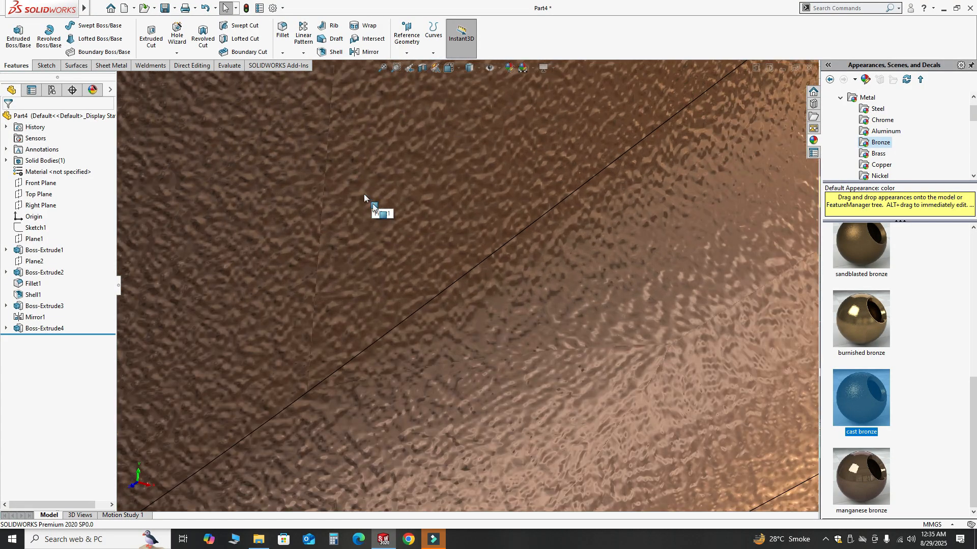
pyautogui.scroll(8, 420, 242)
# Apply the polished bronze appearance to the whole tee fitting
pyautogui.moveTo(419, 244); pyautogui.dragTo(405, 286, button='middle')
pyautogui.scroll(3, 867, 314)
pyautogui.doubleClick(859, 250)
pyautogui.scroll(-1, 429, 265)
pyautogui.scroll(2, 436, 279)
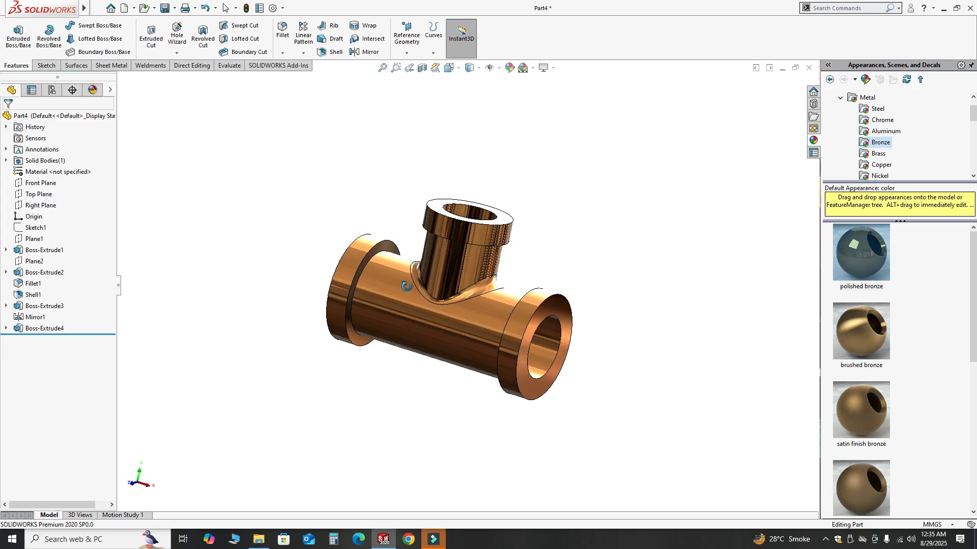
pyautogui.scroll(-2, 385, 302)
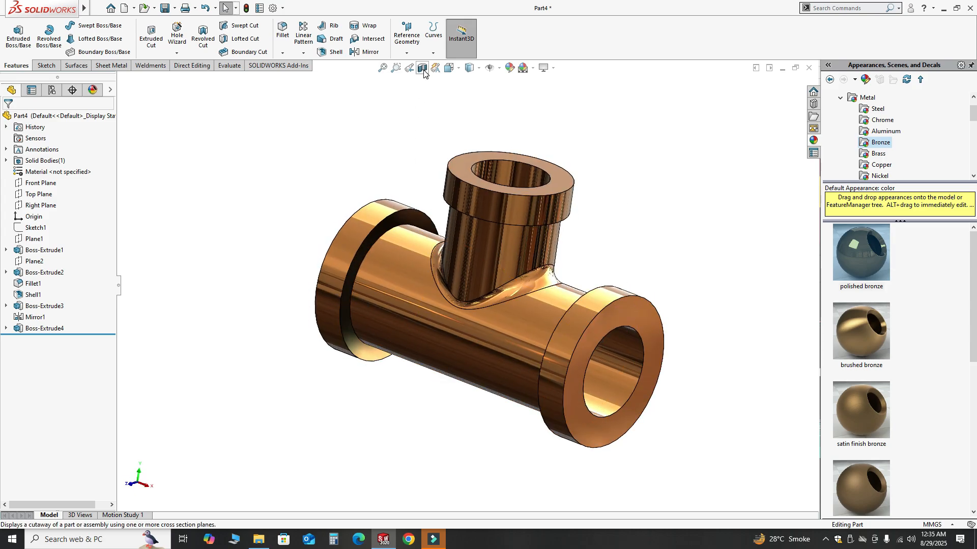
# Cut the fitting with a planar section view on the Front Plane to expose its interior
pyautogui.moveTo(435, 278)
pyautogui.mouseDown(button='middle')
pyautogui.moveTo(452, 279)
pyautogui.moveTo(441, 286)
pyautogui.mouseUp(button='middle')
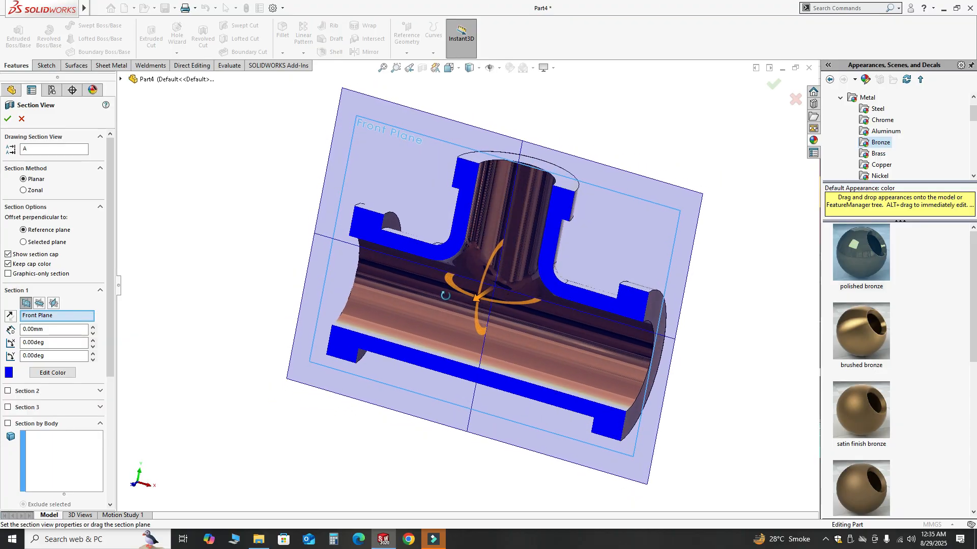
pyautogui.moveTo(515, 283); pyautogui.dragTo(459, 316, button='middle')
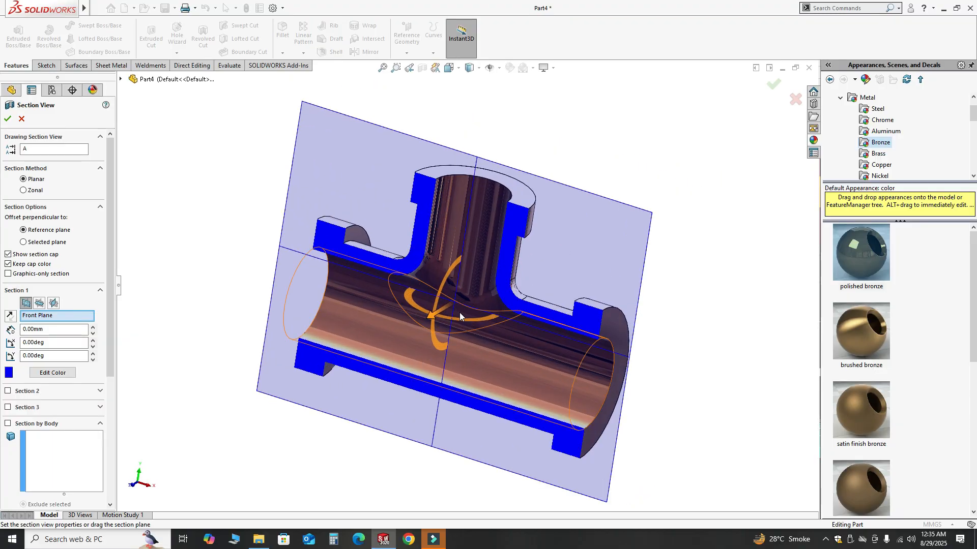
pyautogui.moveTo(436, 319)
pyautogui.mouseDown()
pyautogui.moveTo(468, 282)
pyautogui.moveTo(376, 351)
pyautogui.moveTo(466, 278)
pyautogui.moveTo(440, 308)
pyautogui.mouseUp()
pyautogui.press('Return')
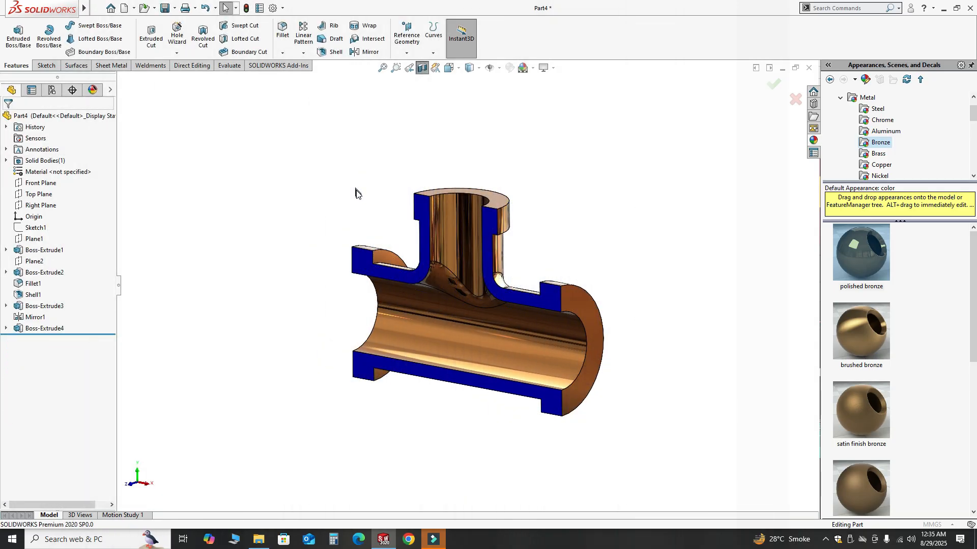
# Examine the sectioned fitting from the cut side and the outside, and turn the section view off
pyautogui.moveTo(355, 204)
pyautogui.mouseDown(button='middle')
pyautogui.moveTo(438, 192)
pyautogui.moveTo(540, 203)
pyautogui.moveTo(351, 199)
pyautogui.mouseUp(button='middle')
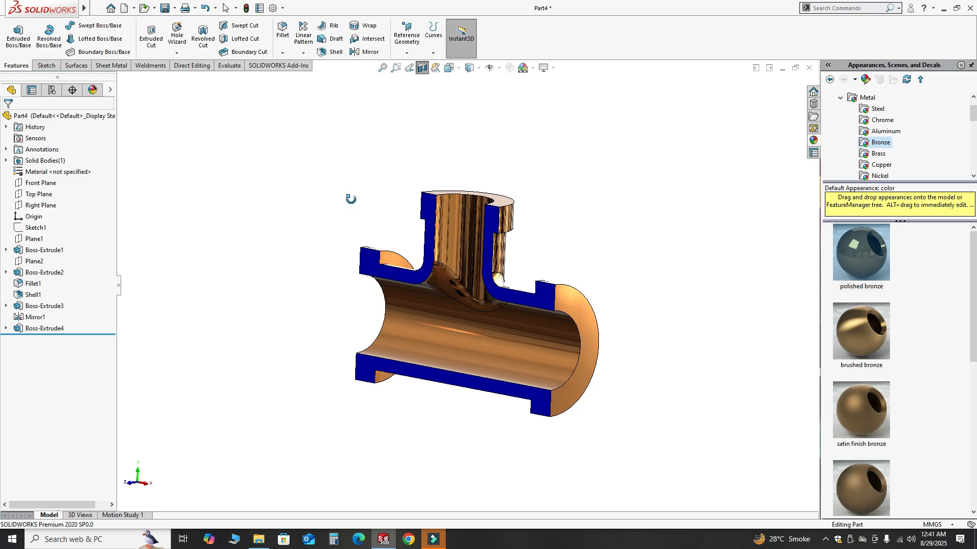
pyautogui.moveTo(350, 198); pyautogui.dragTo(613, 253, button='middle')
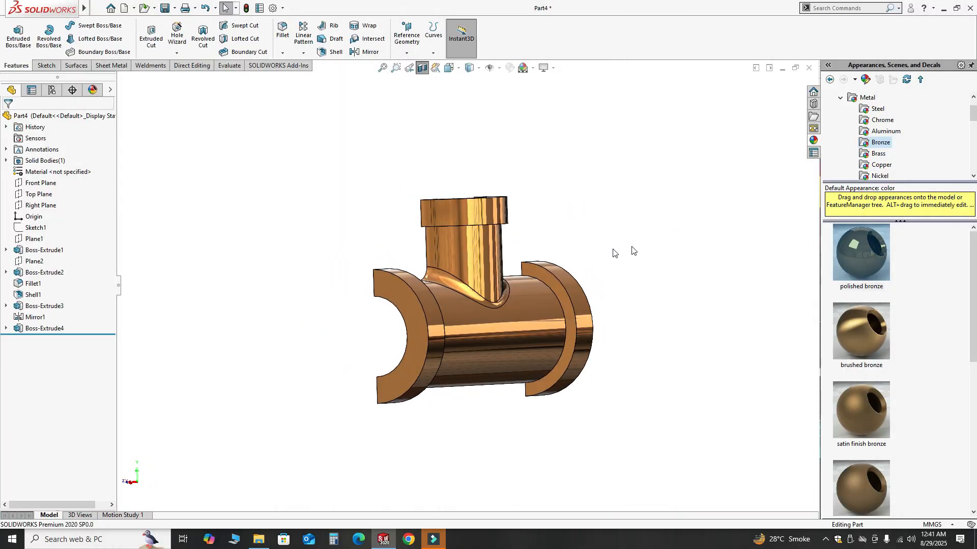
pyautogui.moveTo(329, 272); pyautogui.dragTo(448, 306, button='middle')
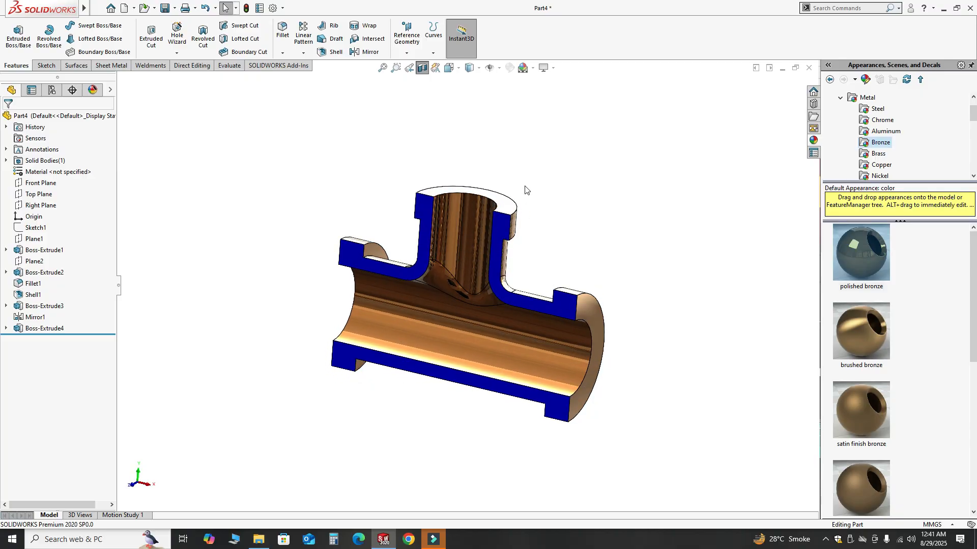
pyautogui.moveTo(524, 190); pyautogui.dragTo(496, 219, button='middle')
pyautogui.click(422, 68)
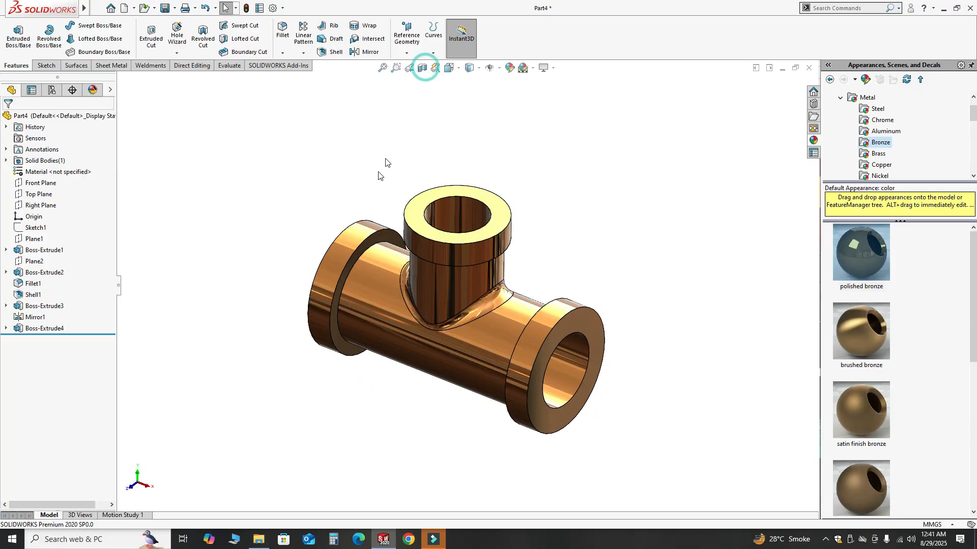
pyautogui.moveTo(296, 253); pyautogui.dragTo(281, 181, button='middle')
pyautogui.moveTo(281, 181); pyautogui.dragTo(279, 205, button='middle')
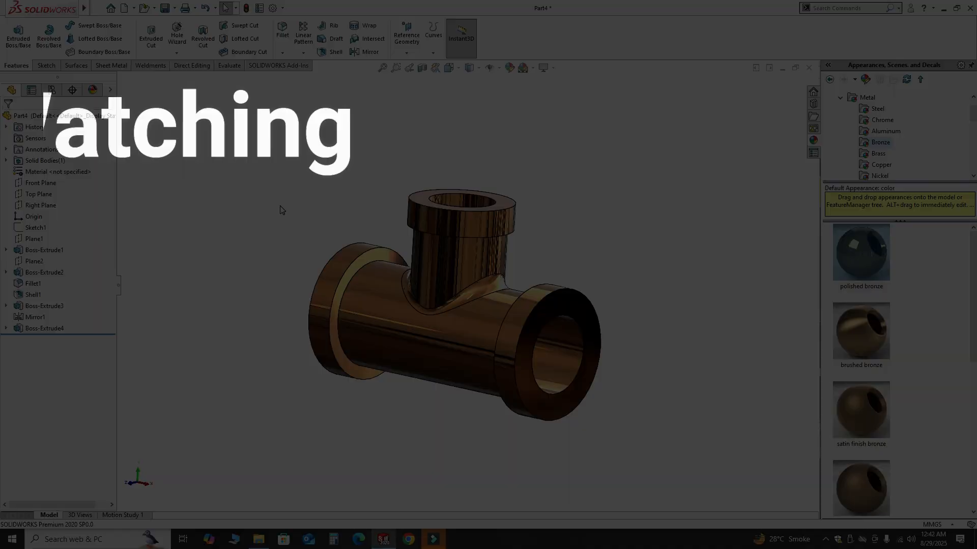